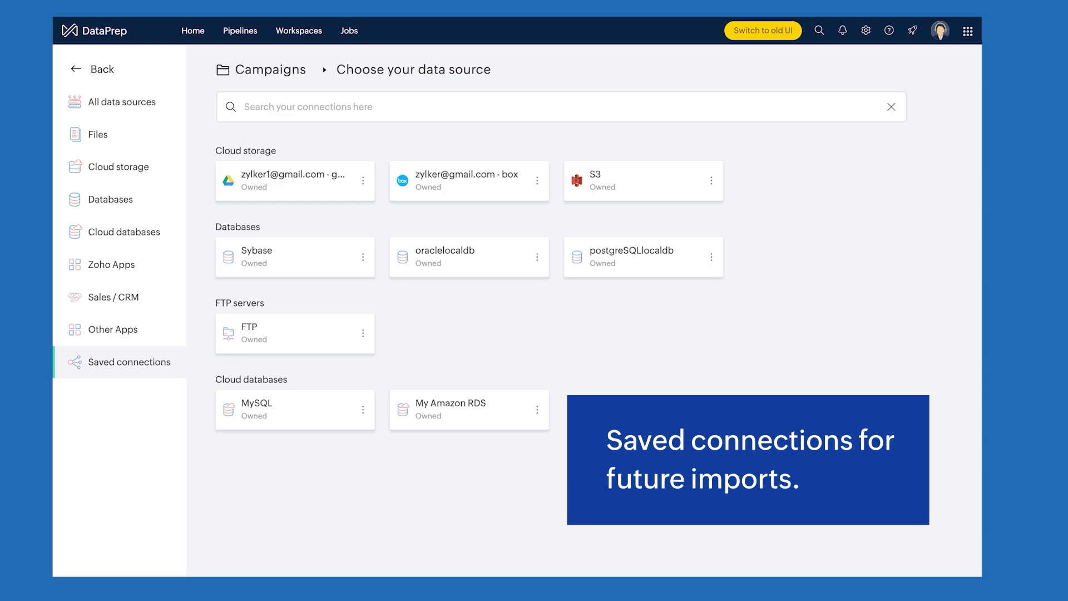
Ask Zia to import US_digital_leads from the available Amazon RDS connection into the pipeline, and carry out the proposed import
type("rt US")
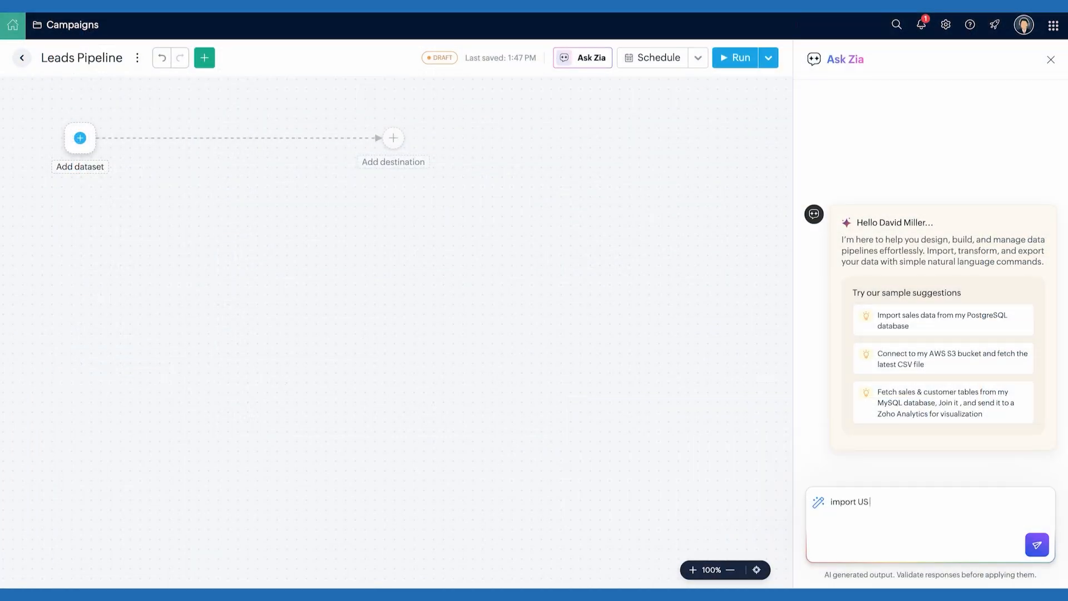
type("_digi")
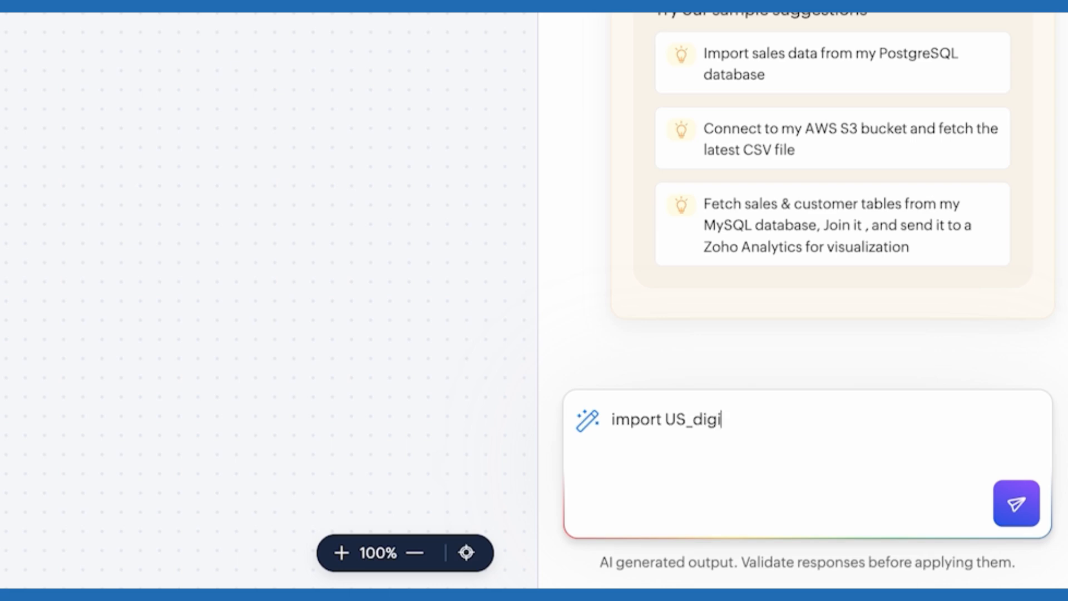
type("tal_leads from the availab")
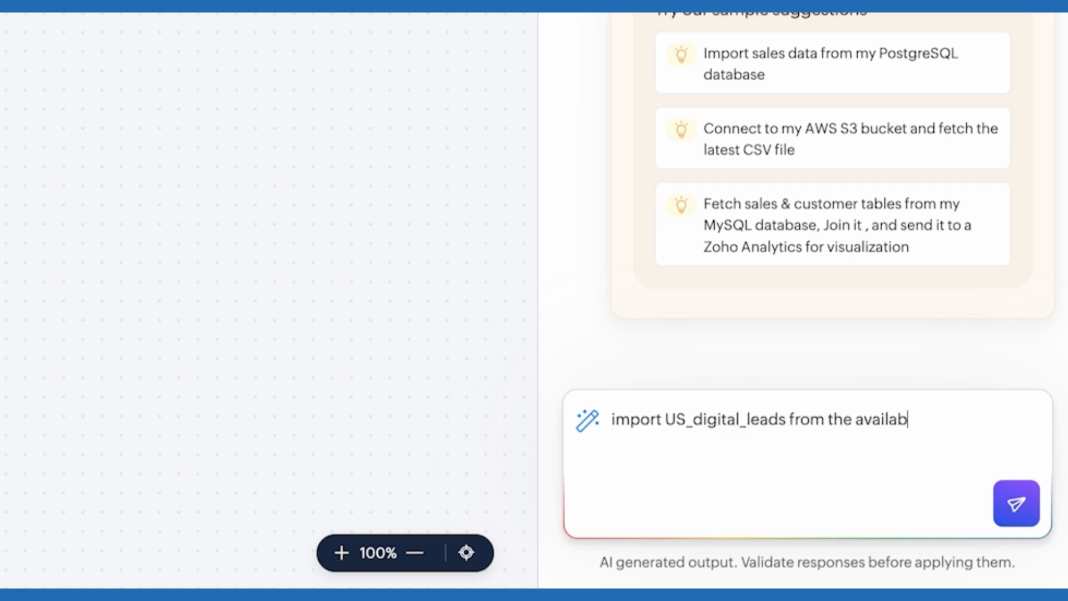
type("le aamazon RDS co")
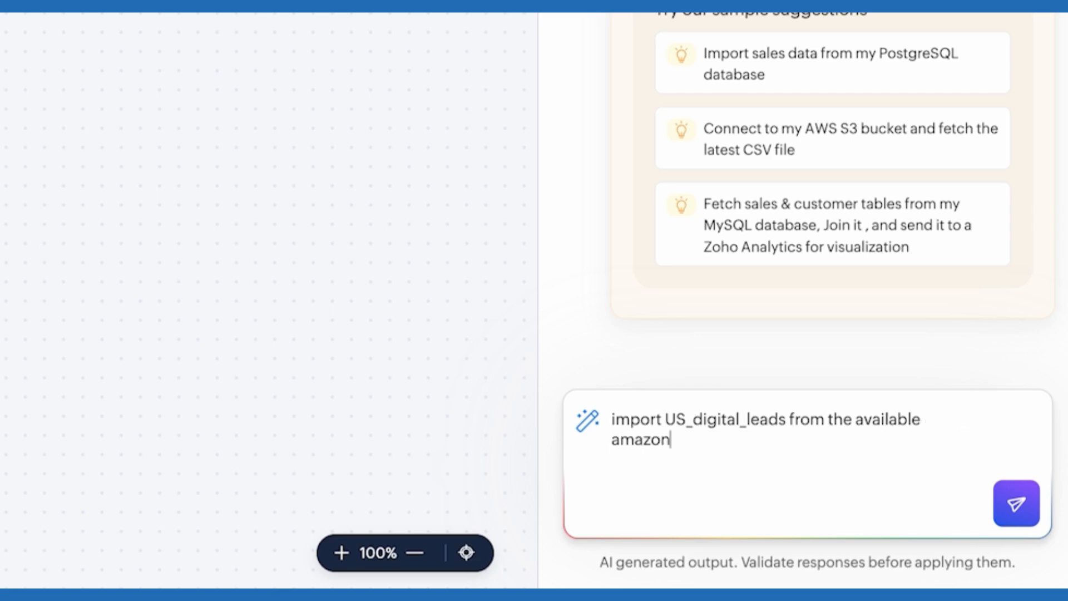
type("nnection")
key("Return")
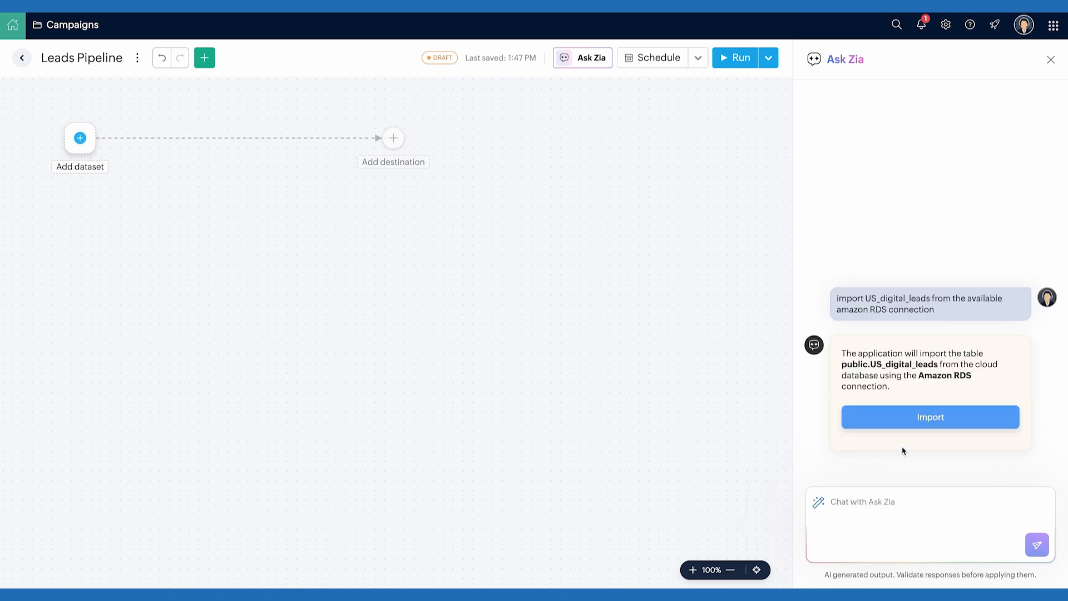
left_click(931, 417)
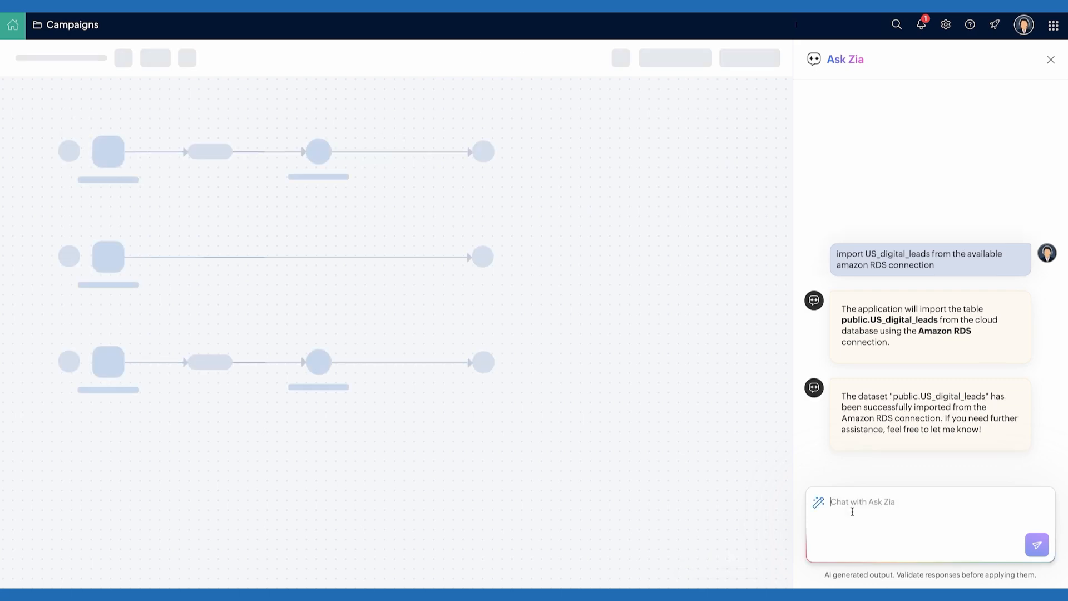
Have Zia import Dubai Leads.csv from the root folder of the available Google Drive connection
left_click(854, 512)
type("import Dubai Leads.csv from the root folder of")
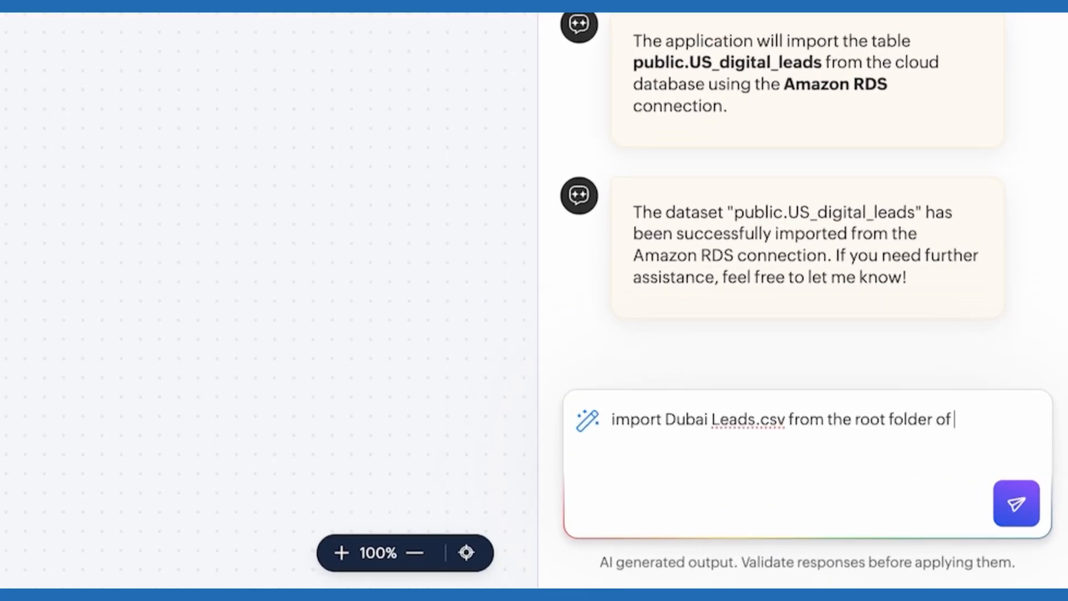
type(" my available google drive connection")
key("Return")
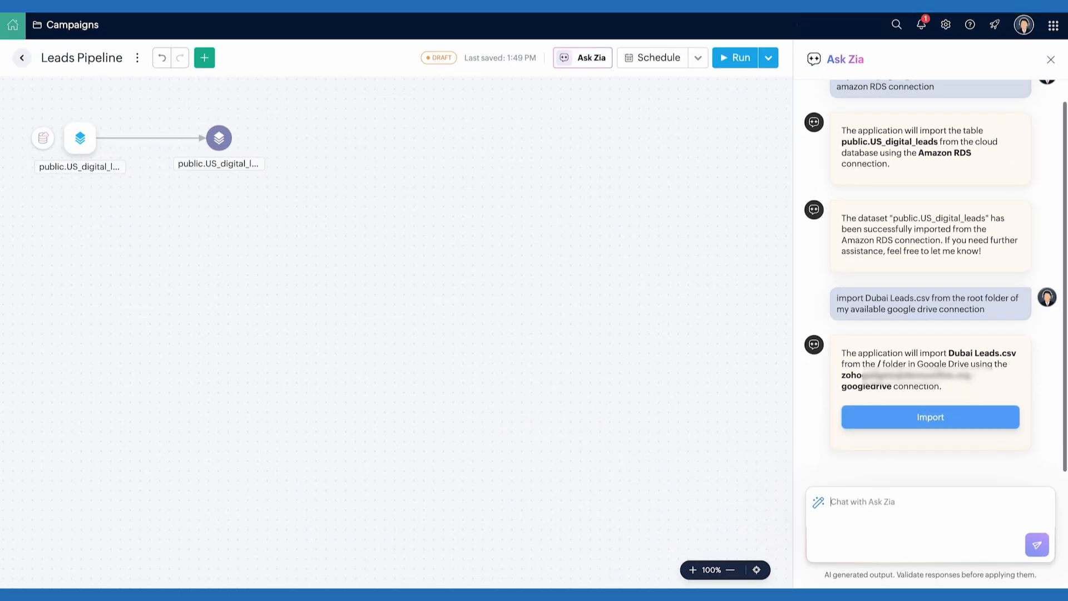
left_click(880, 425)
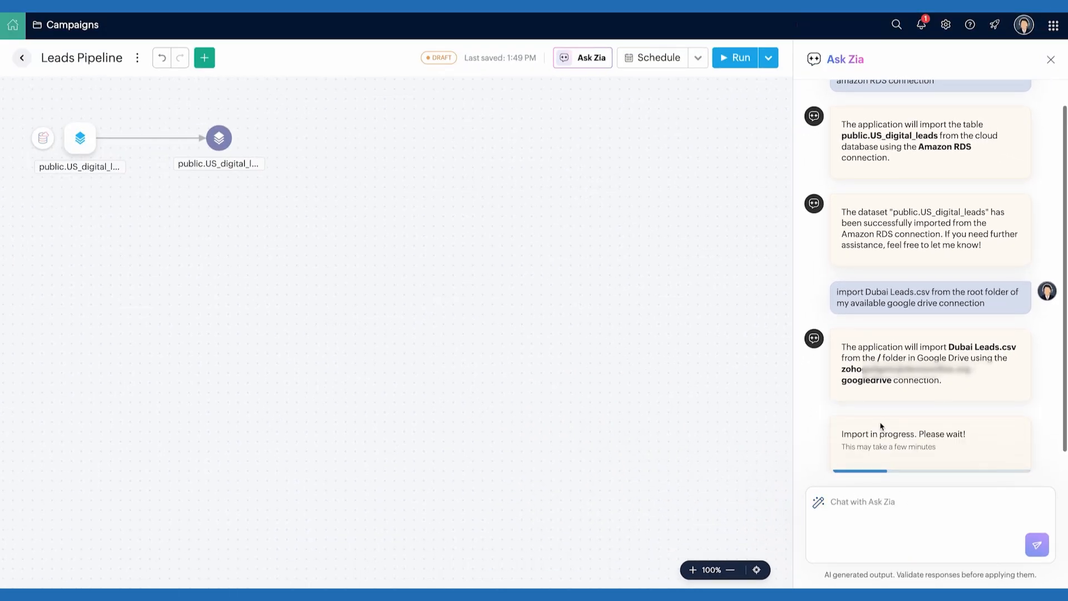
Have Zia append US digital leads and Dubai leads to create All_Leads, review the preview and apply the transform
left_click(849, 500)
type("append US digital le")
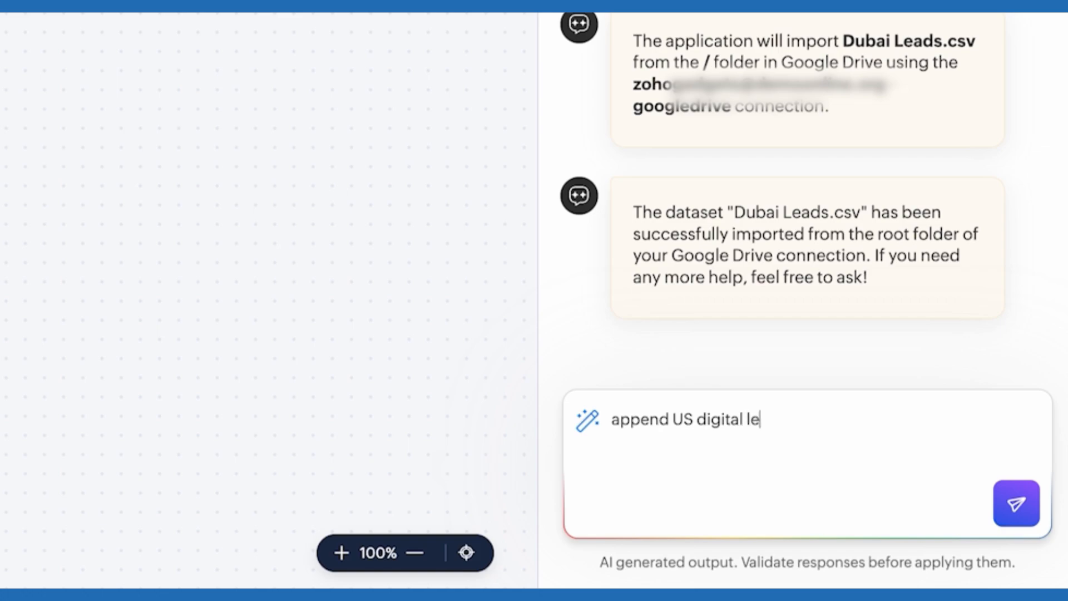
type("ads and Dubai leads to create All")
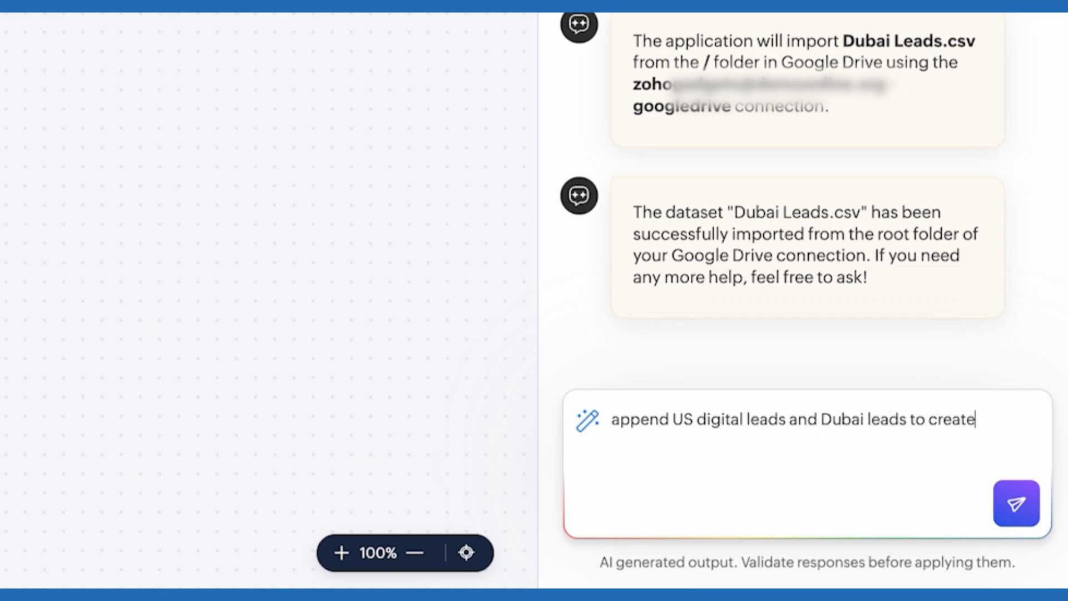
type("_Leads")
key("Return")
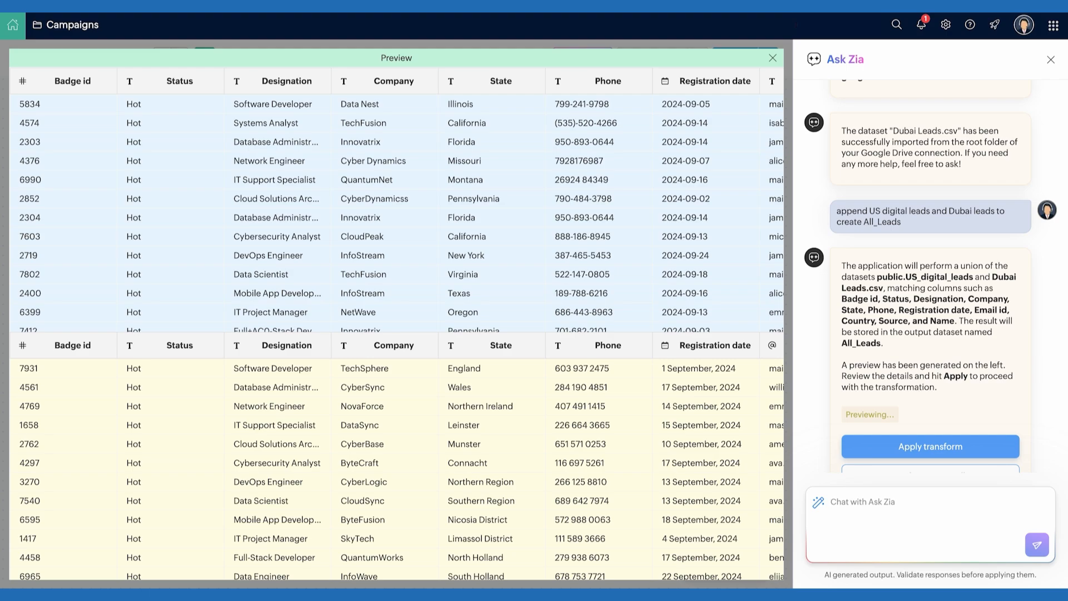
scroll(712, 465, "right", 3)
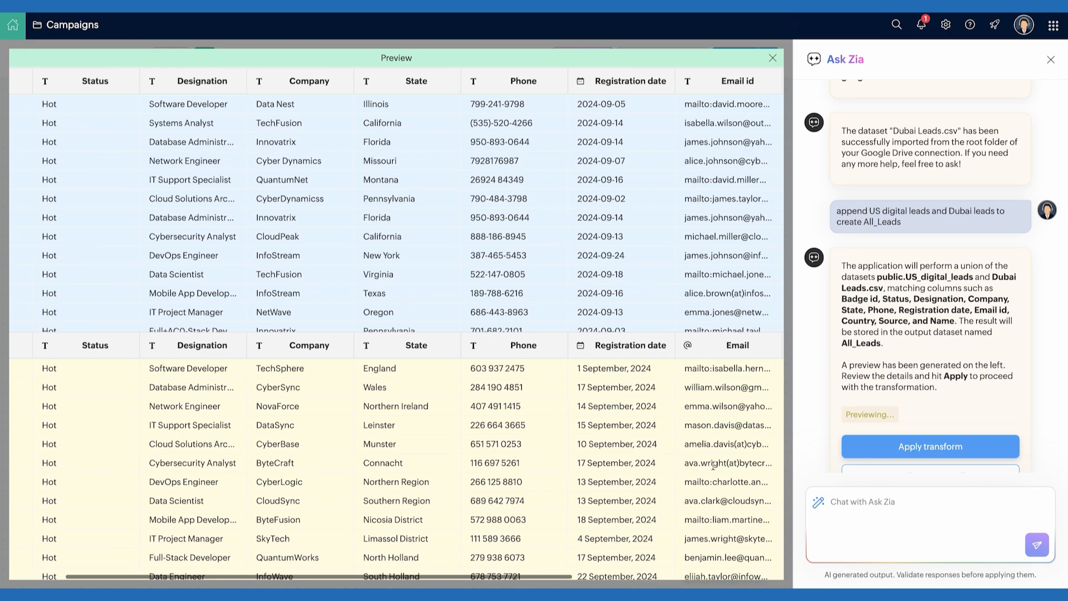
scroll(712, 465, "left", 3)
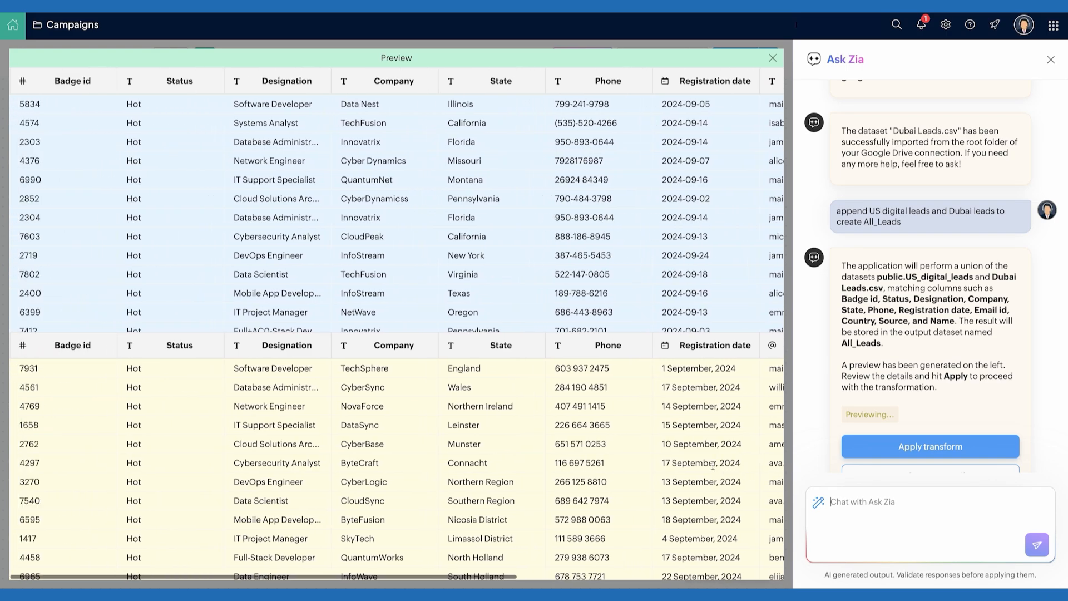
scroll(712, 465, "down", 5)
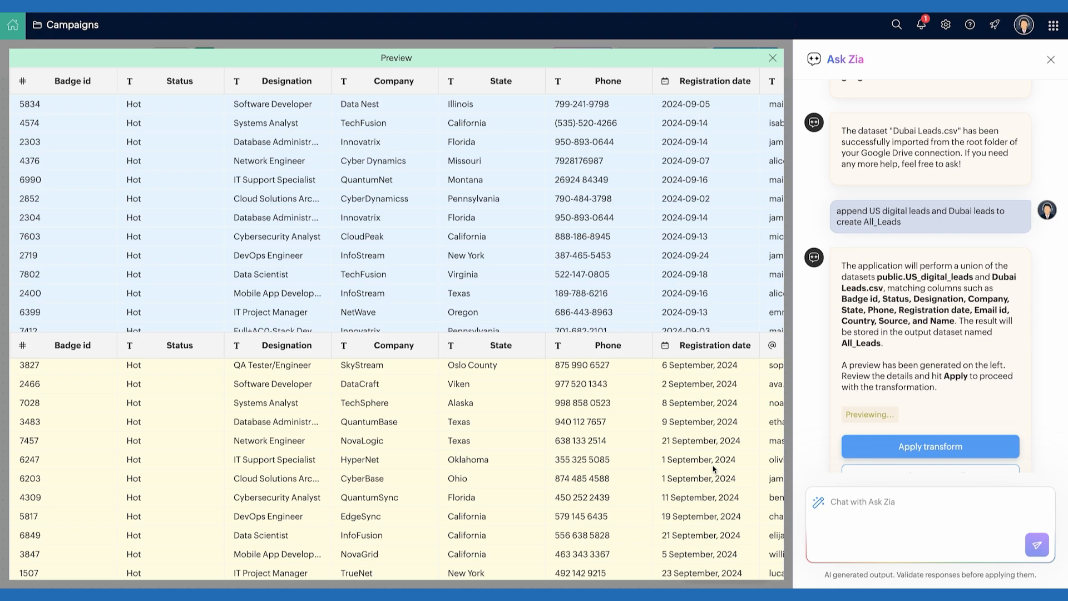
left_click(882, 443)
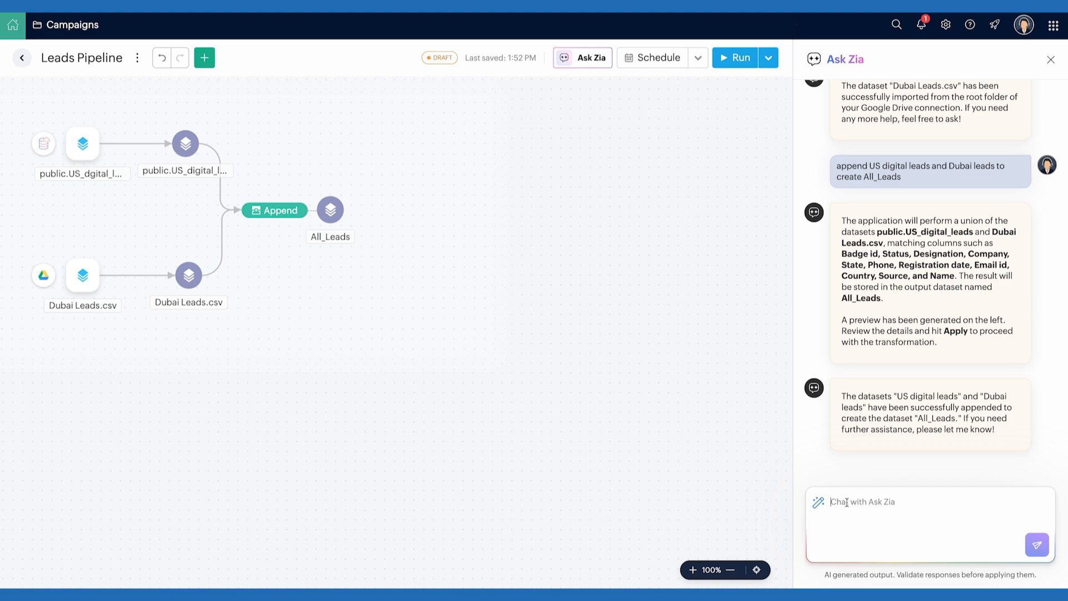
Have Zia import Company.csv from the root folder of the available Google Drive connection
left_click(837, 505)
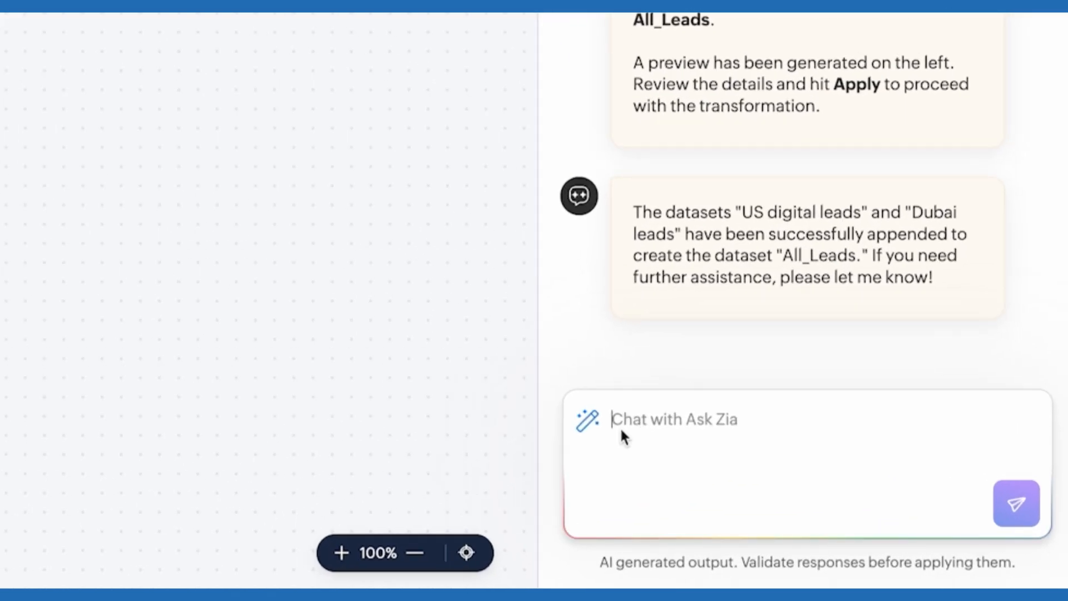
type("import Company.csv")
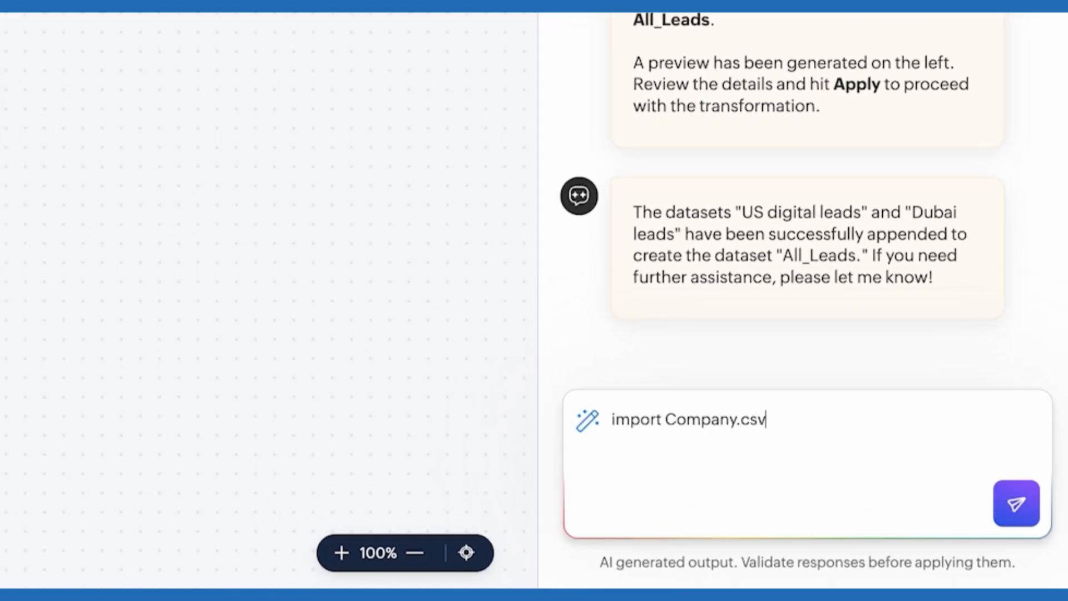
type(" from the root folder of my available")
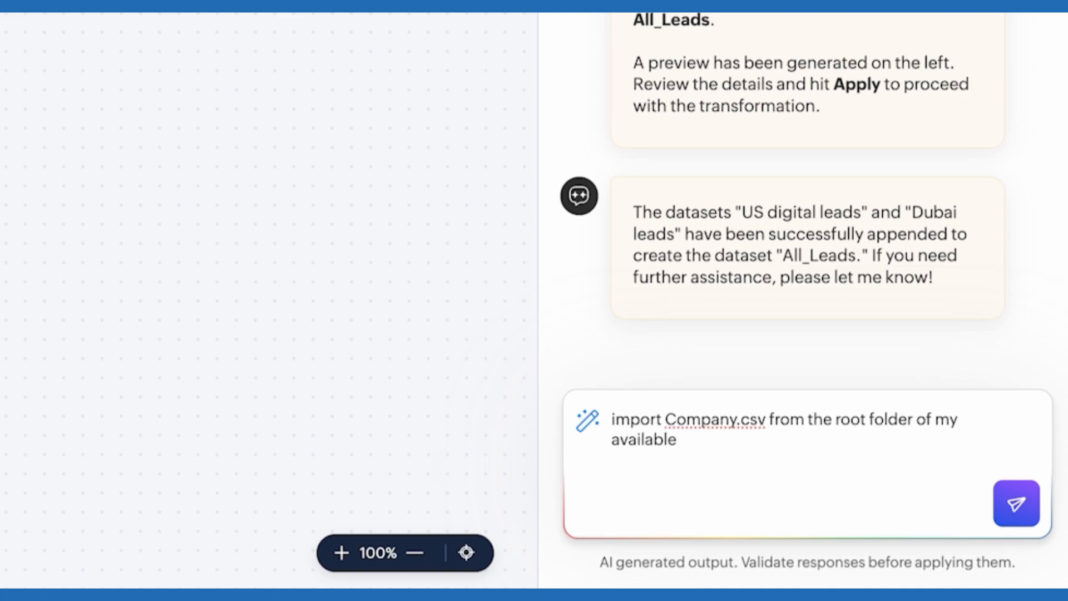
type(" google d")
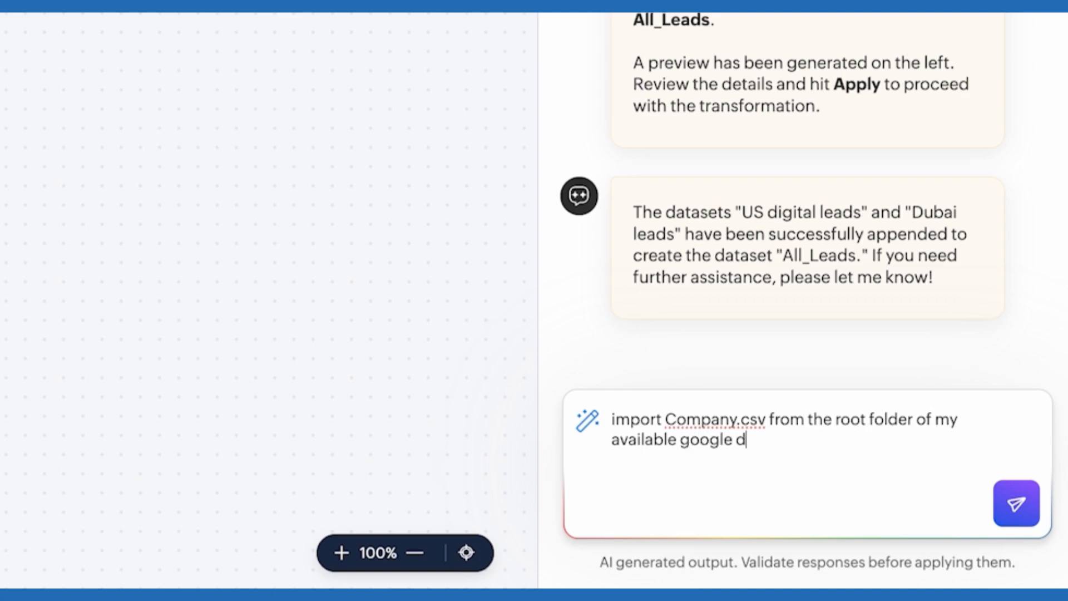
type("rive connect")
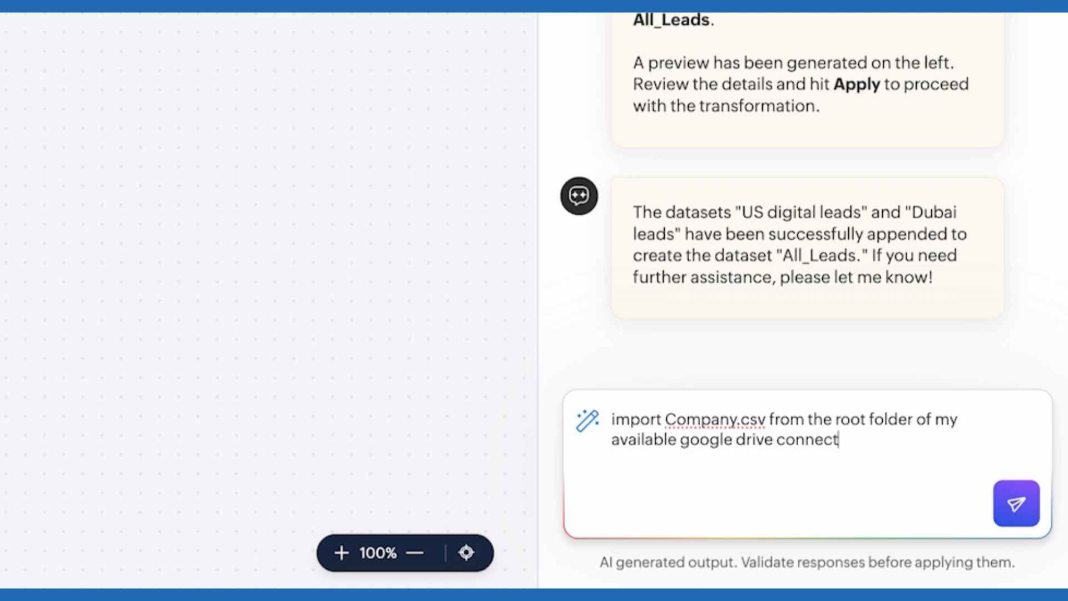
type("ion")
key("Return")
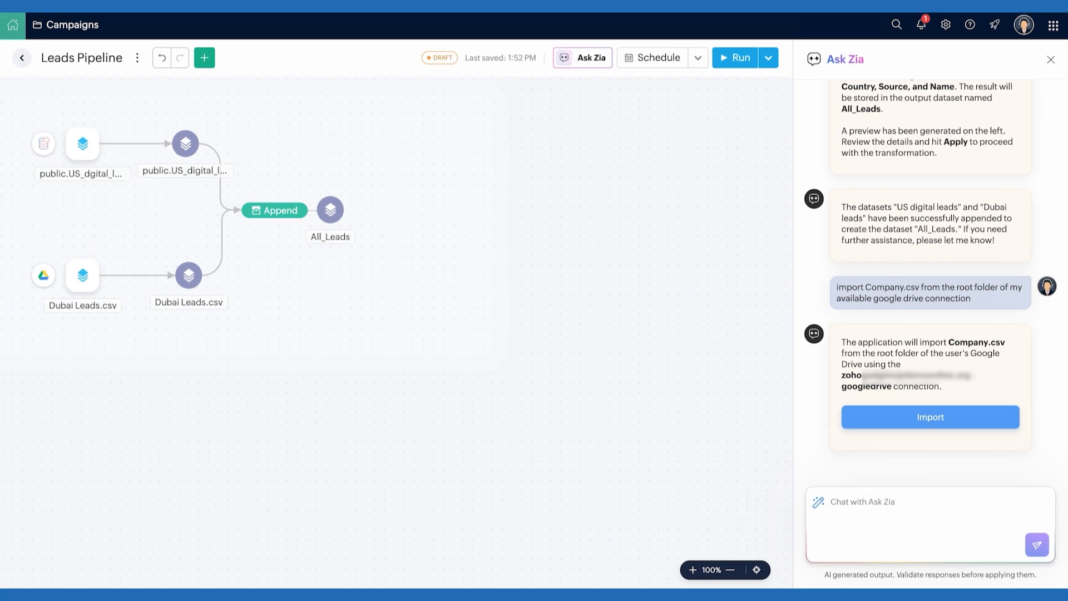
left_click(923, 417)
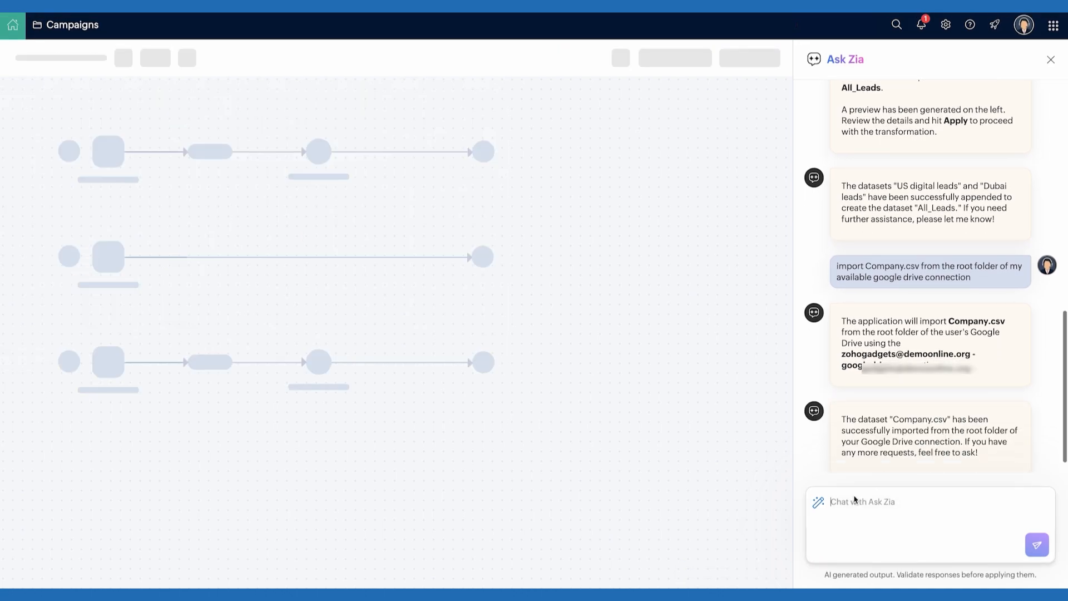
Have Zia join All_leads and Company to create Company_enriched, check the previewed columns and apply the transform
left_click(842, 502)
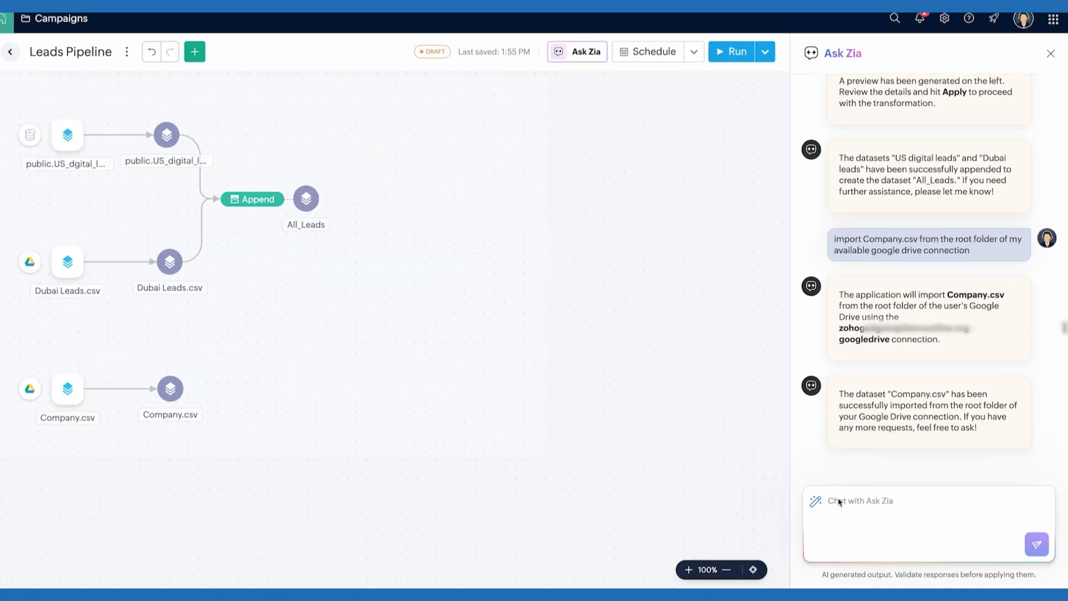
type("join All_leads and Com")
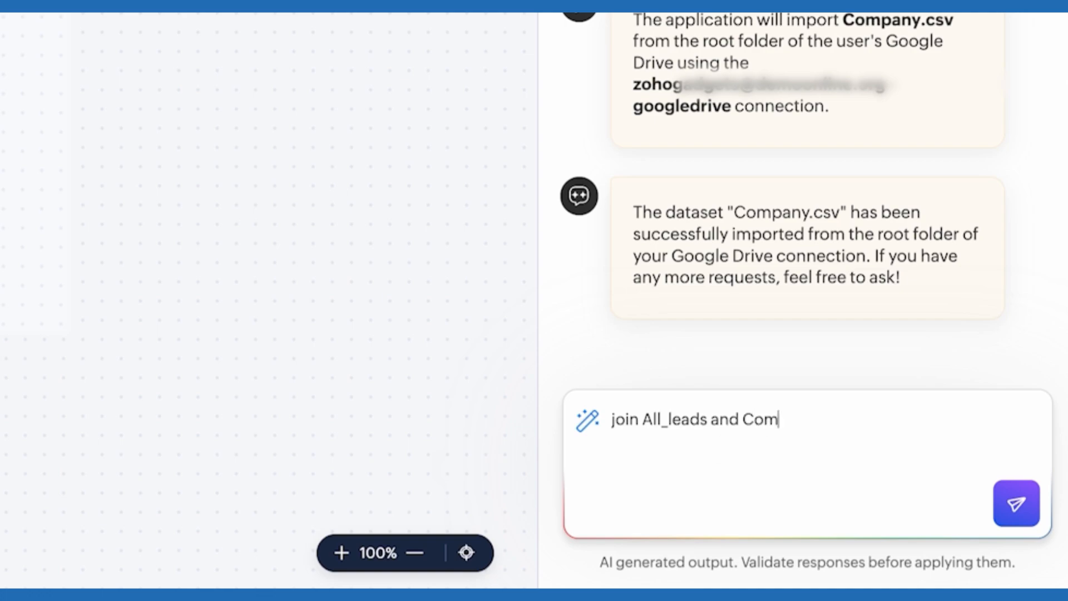
type("pany to create Company_enriched")
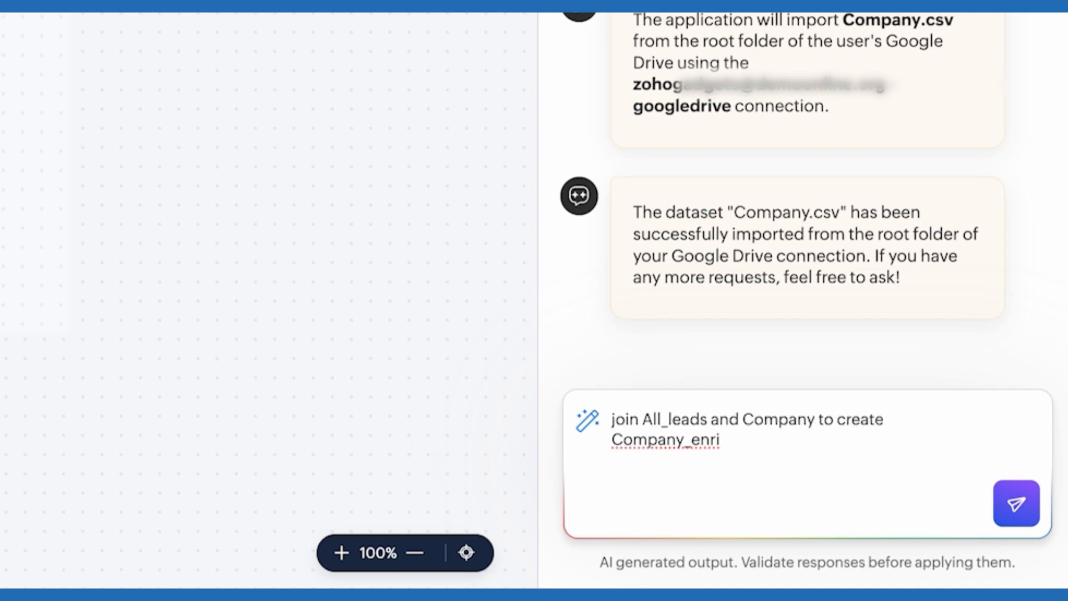
key("Return")
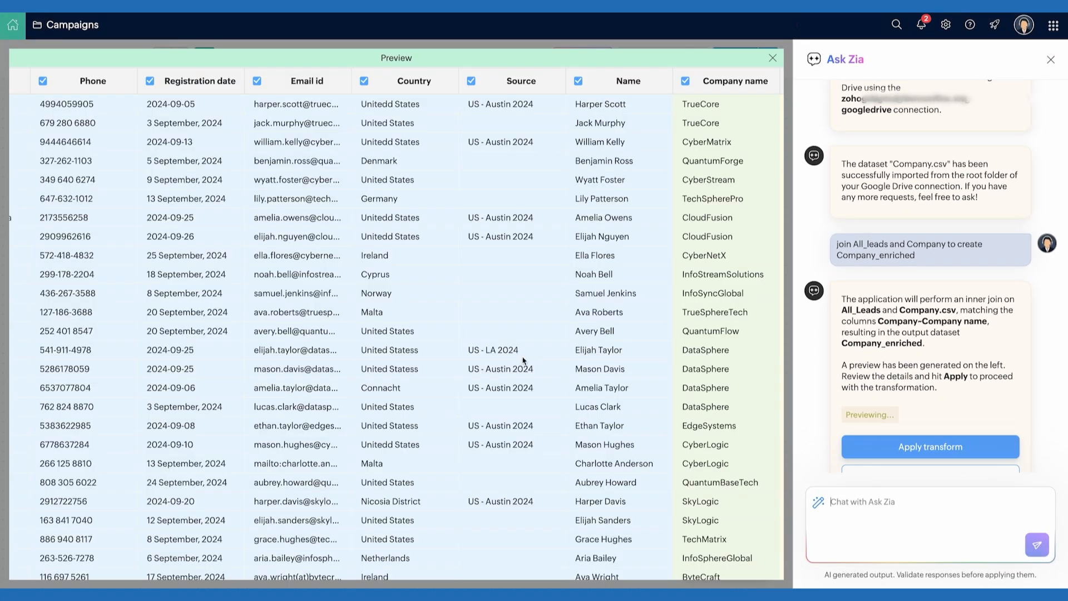
scroll(522, 361, "left", 10)
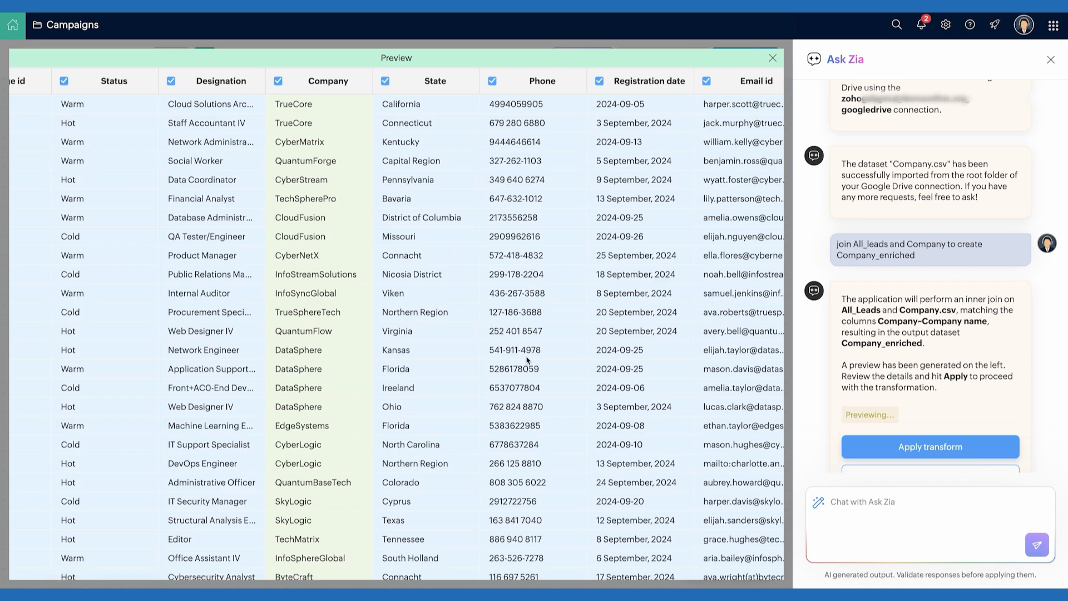
left_click(877, 445)
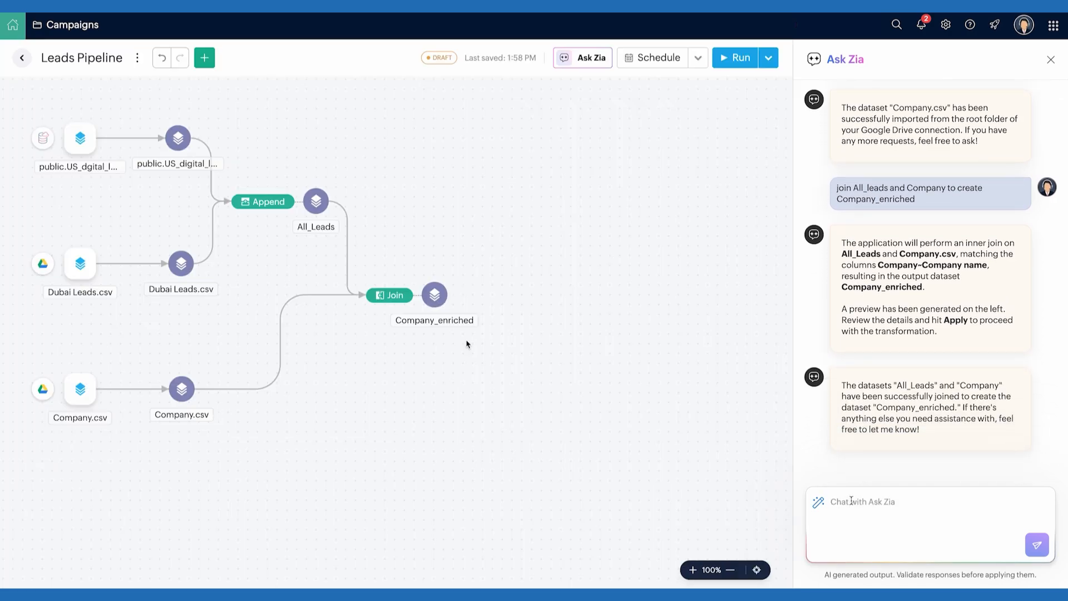
Open Company_enriched for data preparation and have Zia remove the mailto: prefix from the email column and special characters from the phone column
double_click(436, 295)
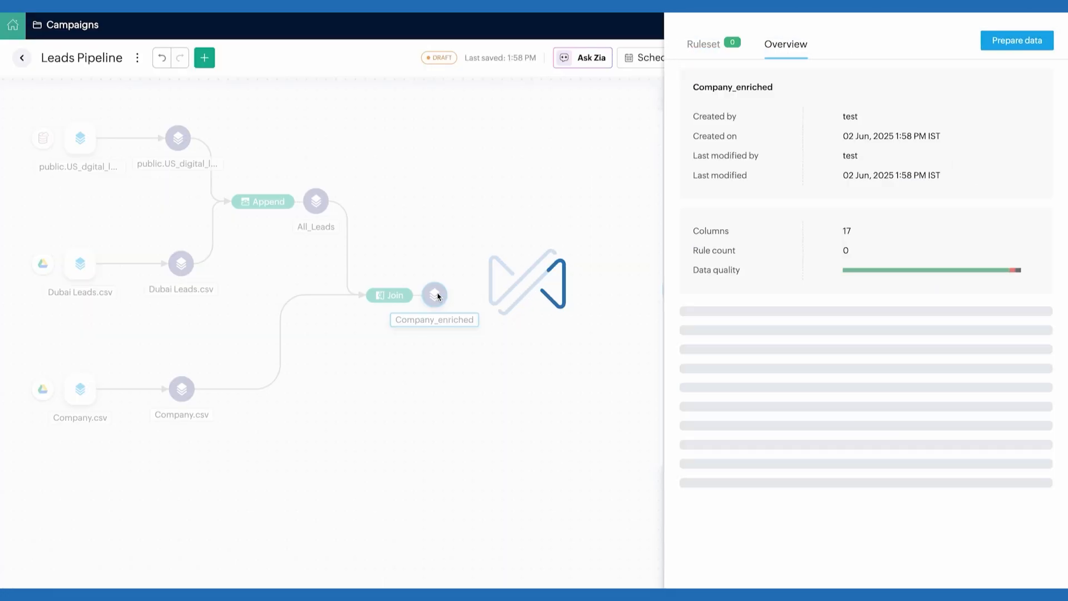
left_click(999, 46)
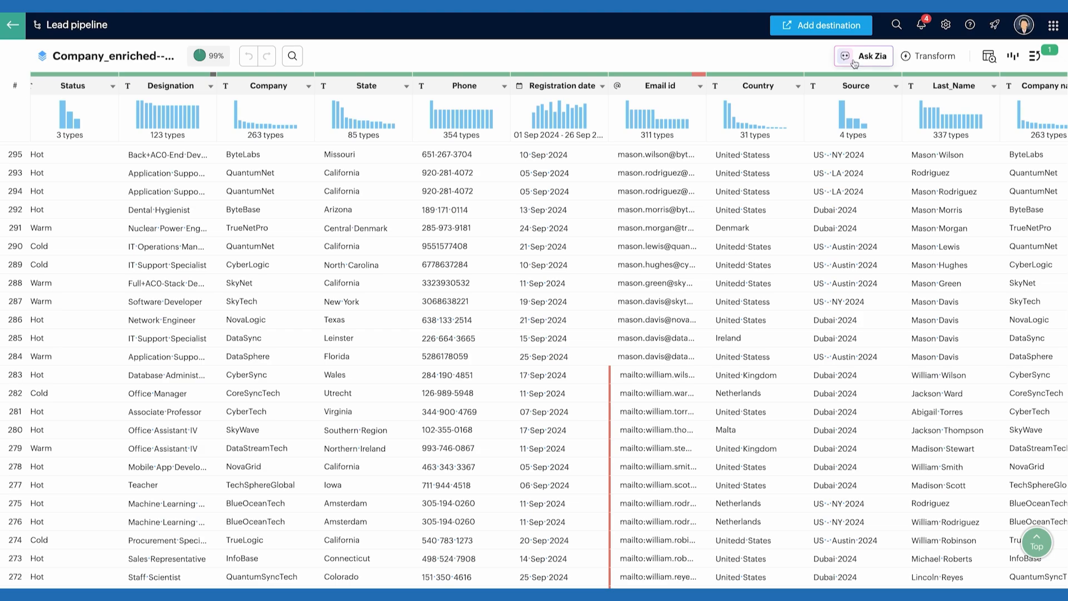
left_click(856, 60)
type("remove mailto")
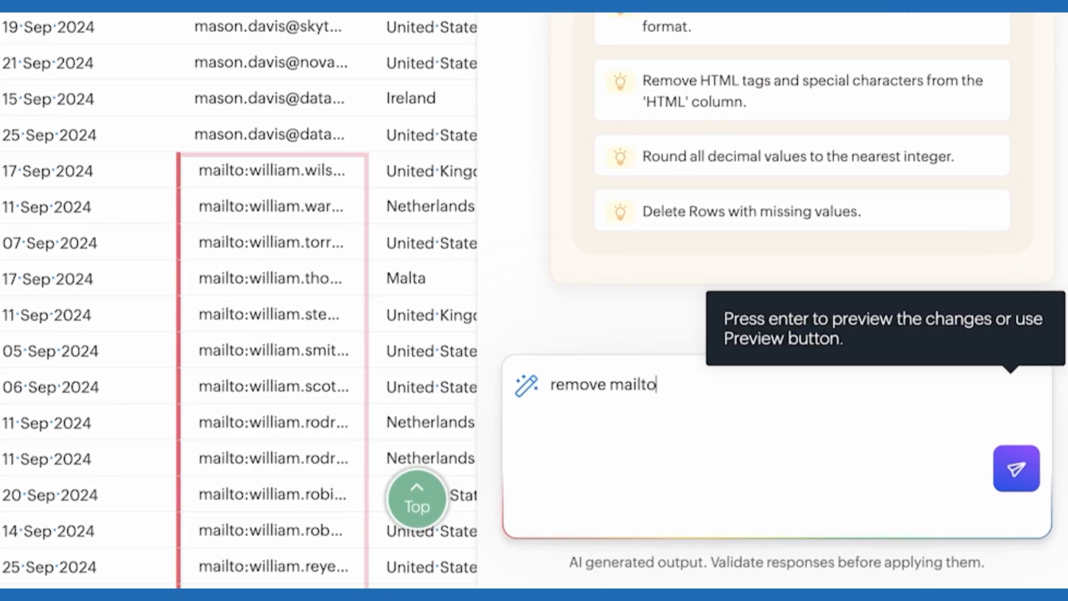
type(": prefix from the email column and remove special characters from the phone column")
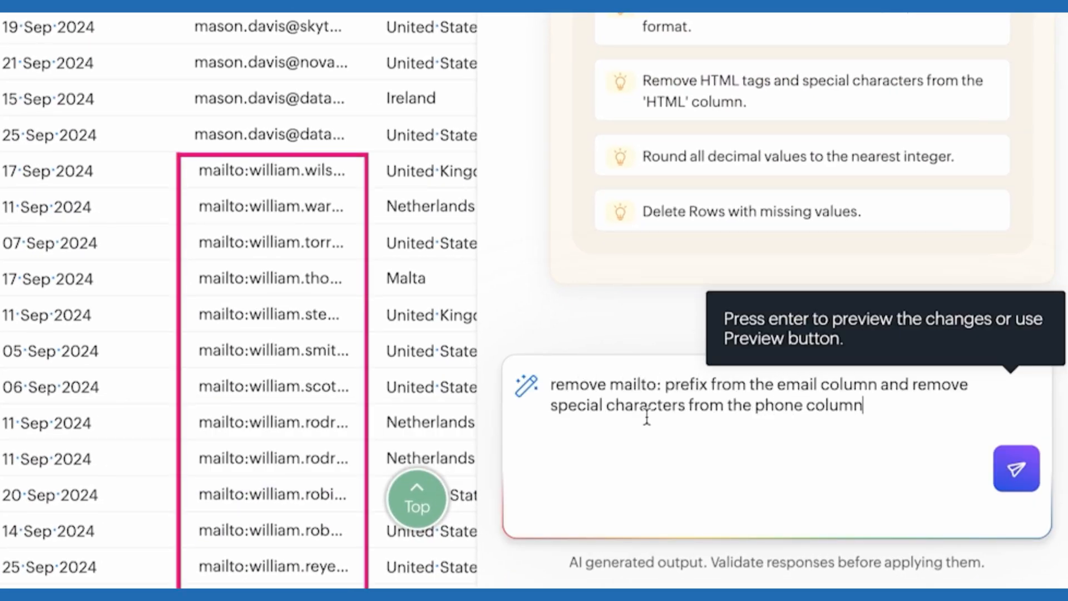
key("Return")
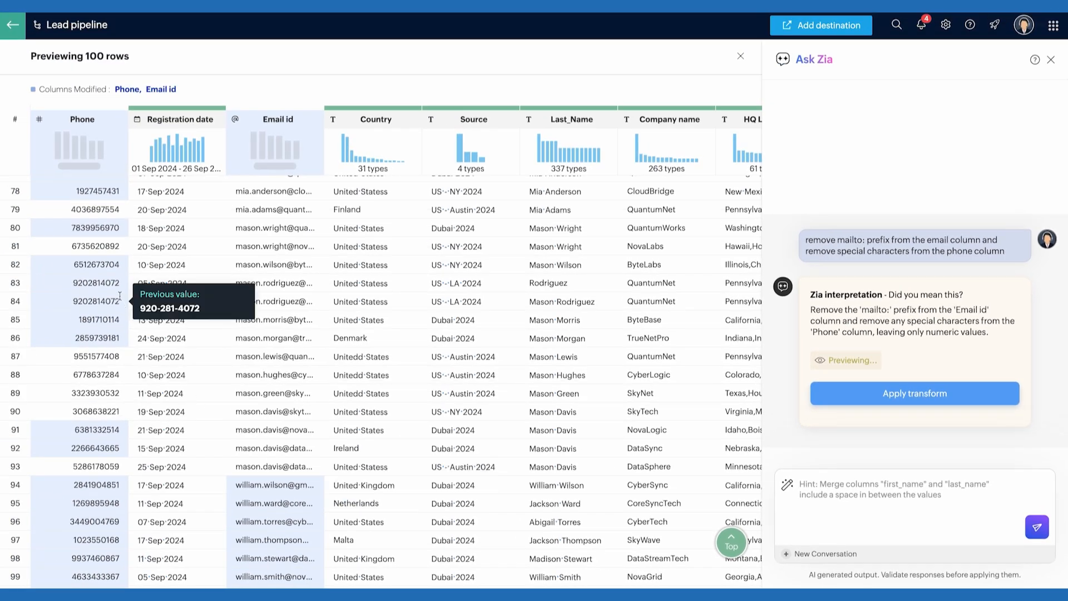
left_click(820, 405)
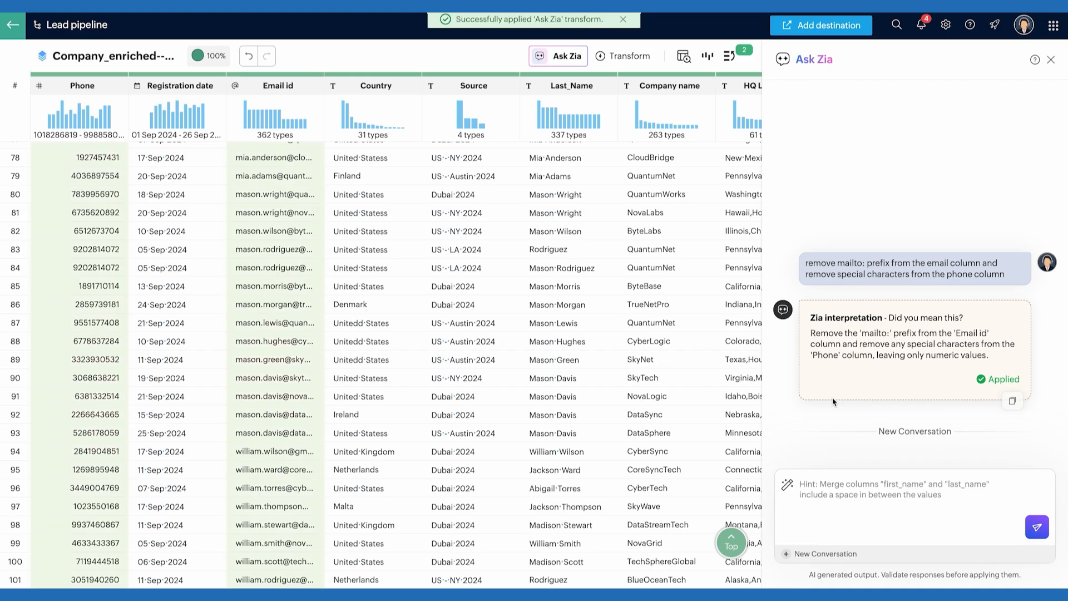
Review the transforms recorded in the Company_enriched ruleset and return to the pipeline
left_click(1050, 59)
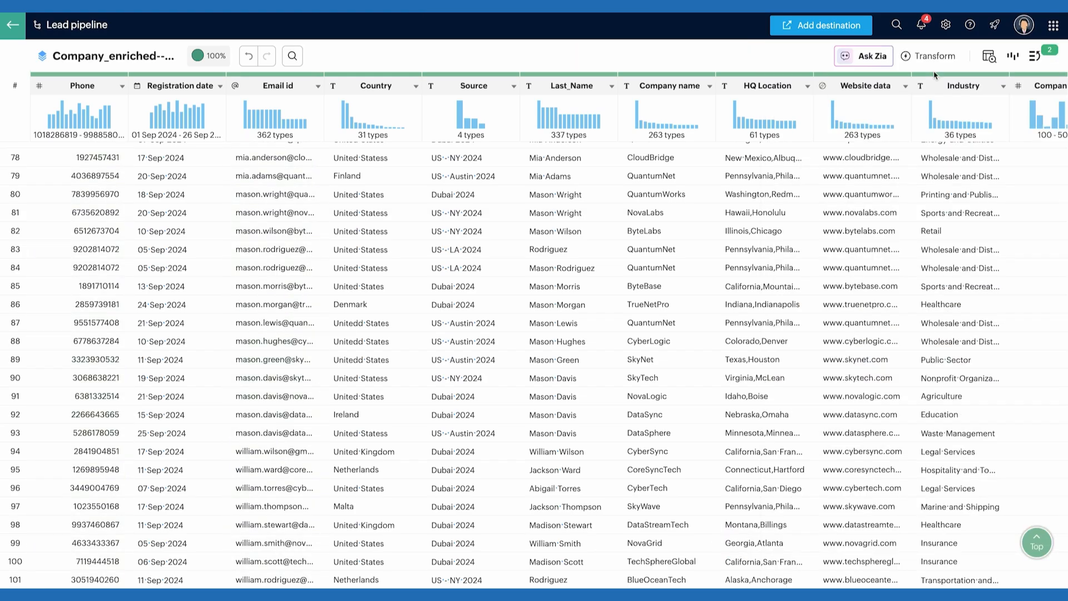
left_click(1031, 58)
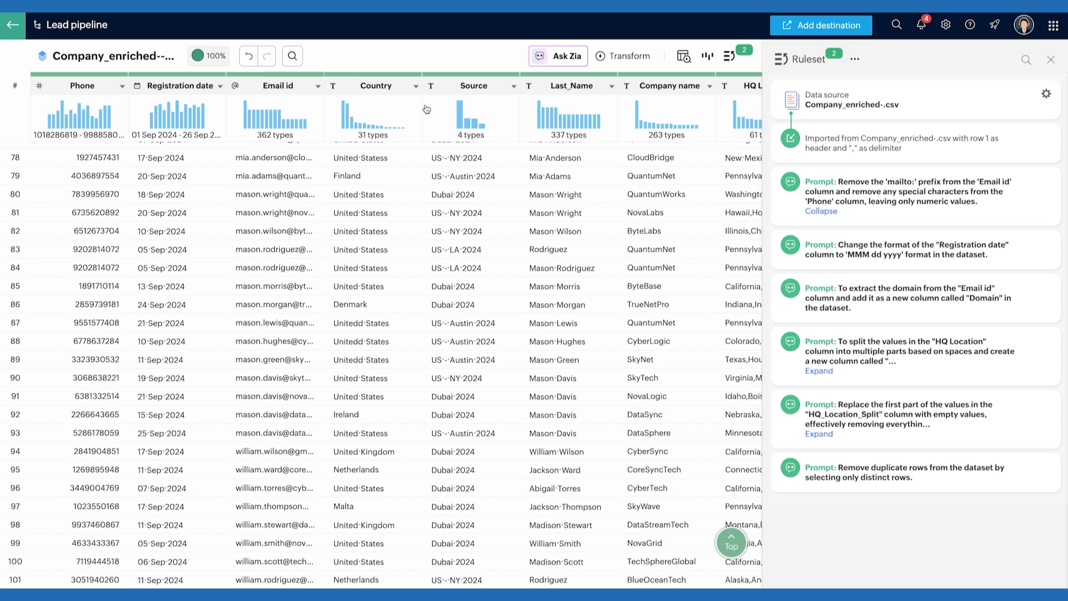
left_click(92, 32)
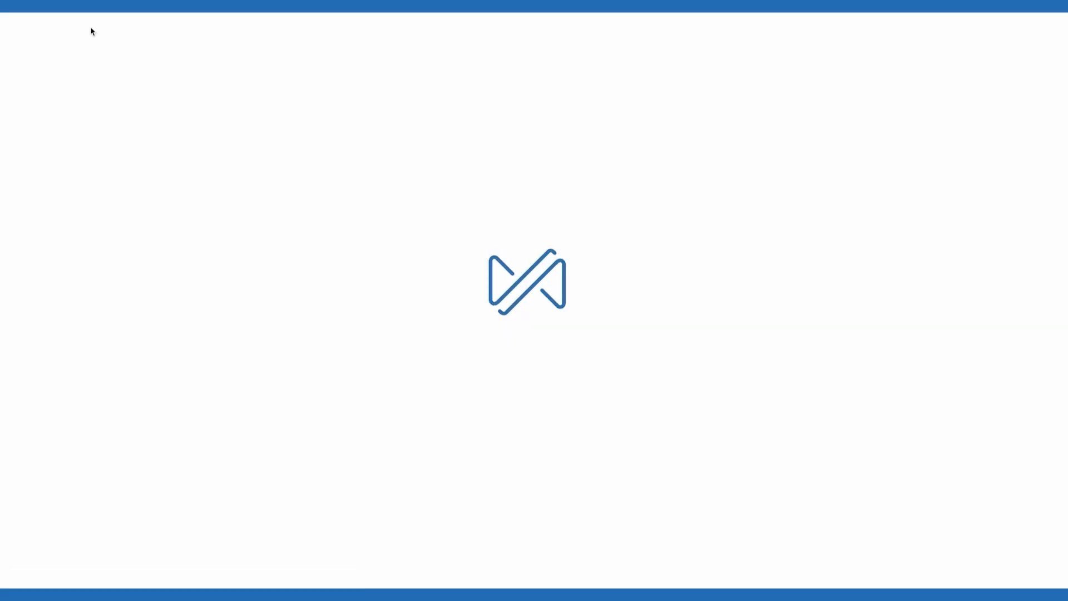
Have Zia pivot the company_enriched dataset to summarize total leads by country and source, and apply the previewed transform
left_click(856, 60)
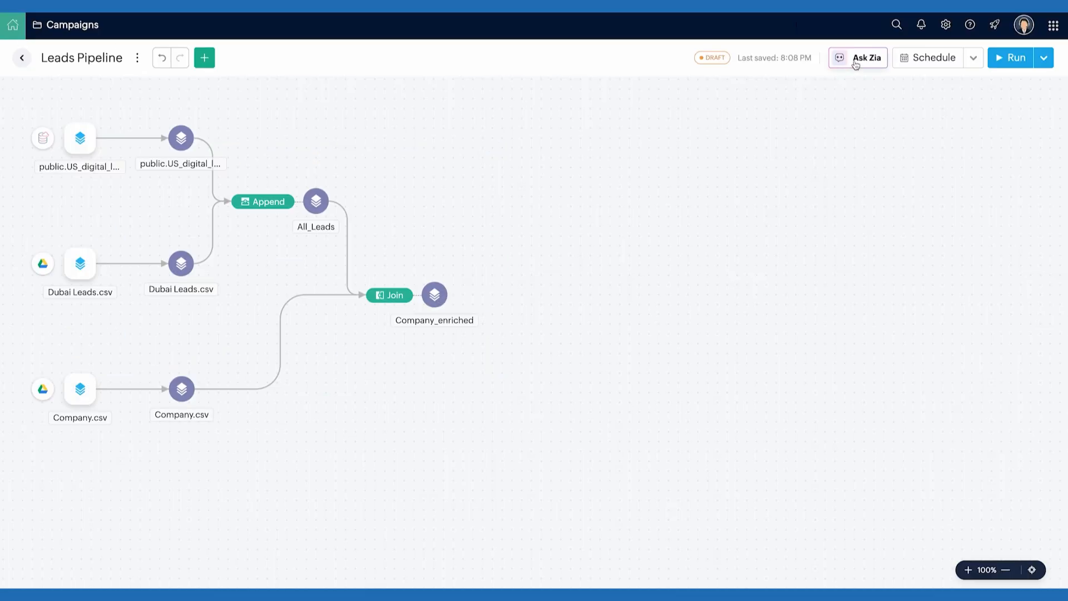
type("pivot t")
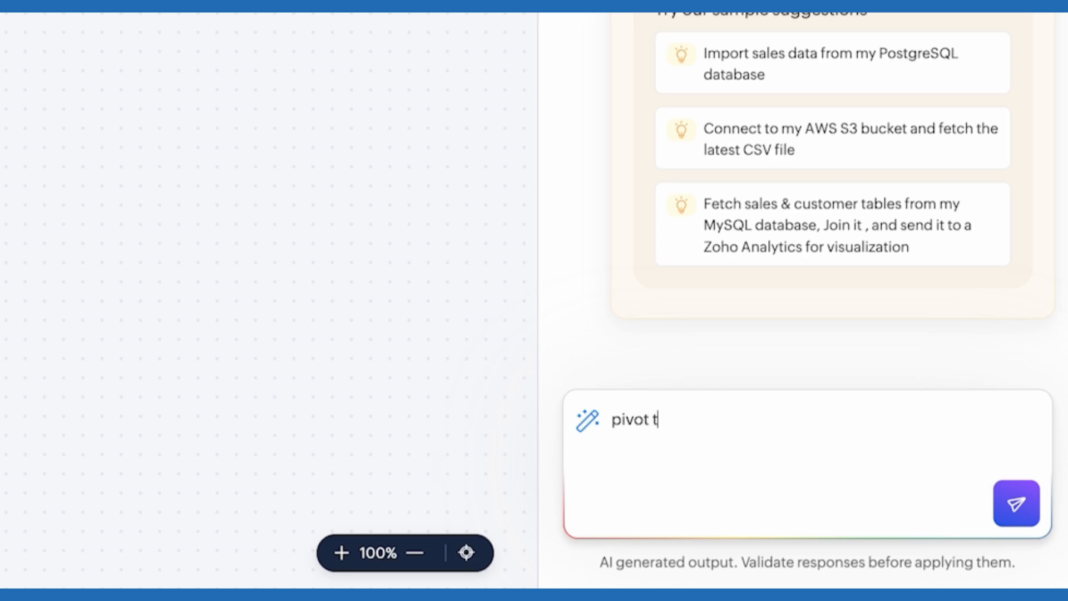
type("he company")
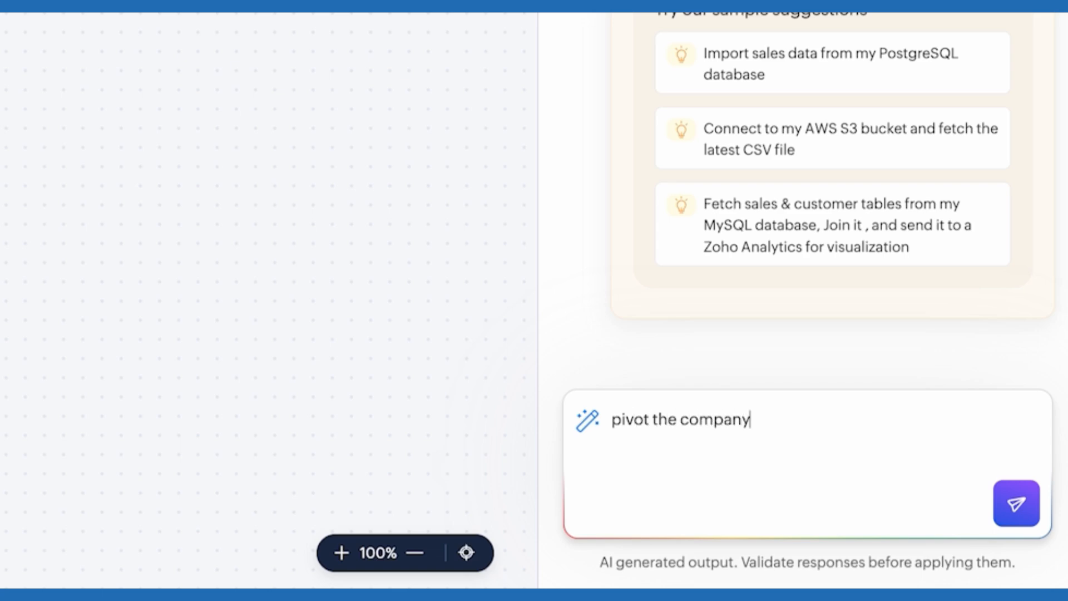
type("_enriched datase")
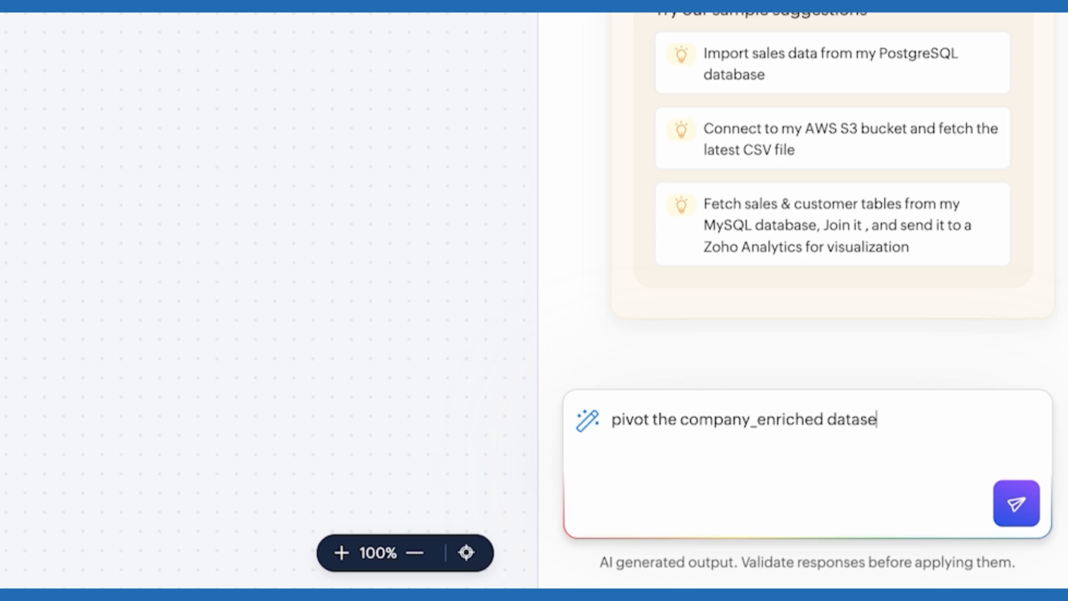
type("t to summari")
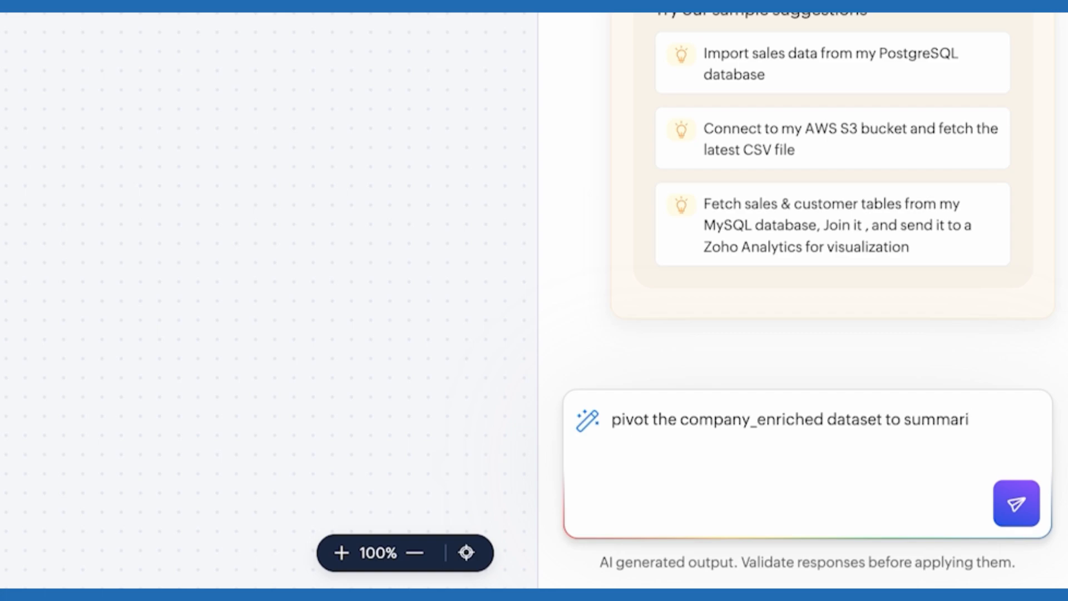
type("ze total leads")
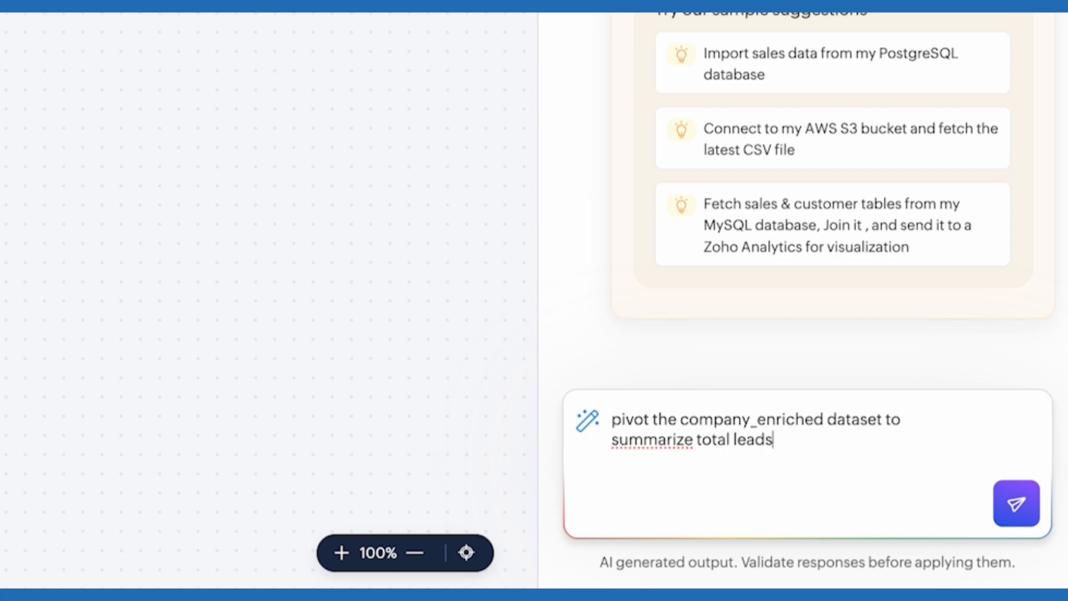
type(" by country and source")
key("Return")
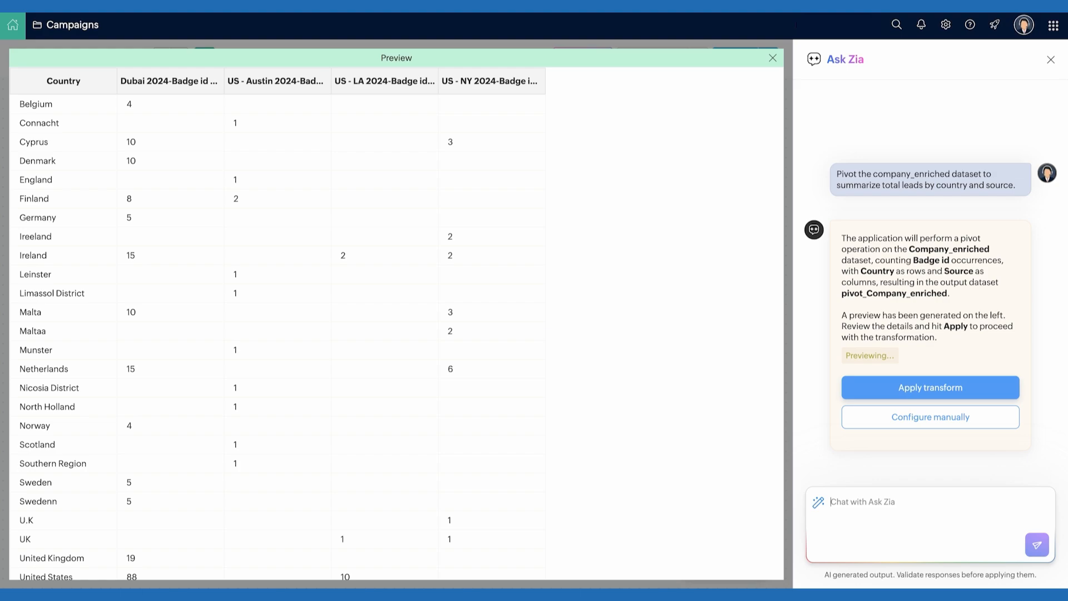
left_click(930, 387)
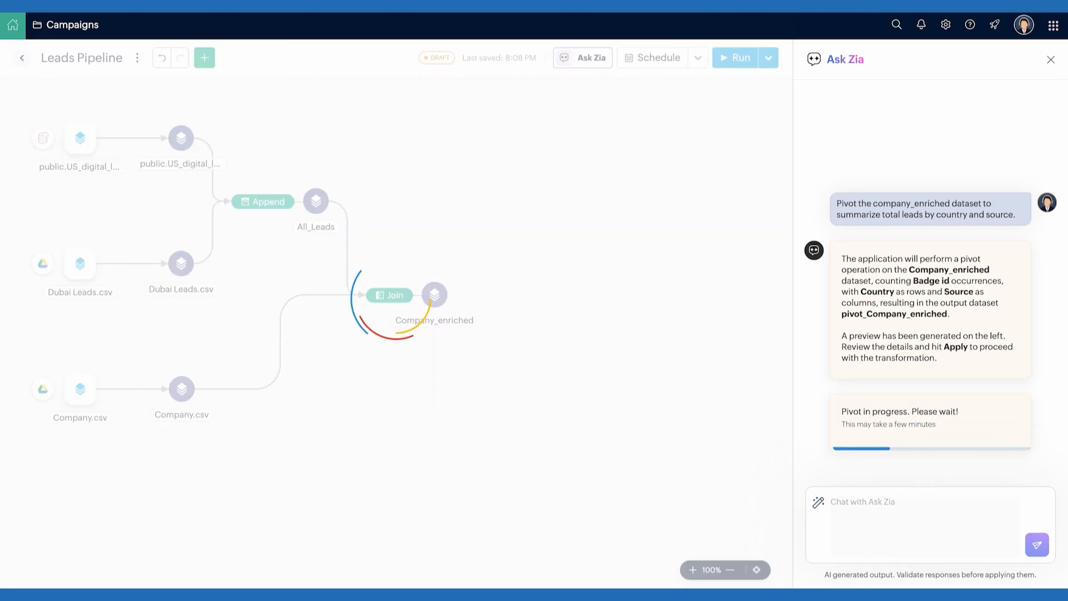
Have Zia export only new company_enriched records to Zoho CRM's Leads module and the pivot dataset to Zoho Analytics' Sales workspace, both in the Zylker organization
type("export")
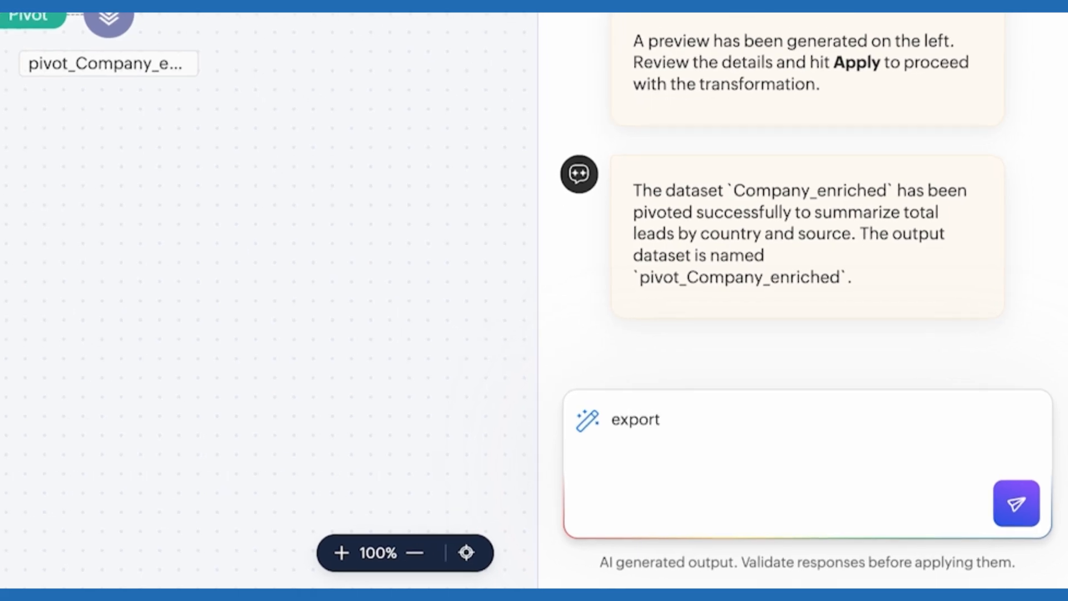
type(" company_enriched")
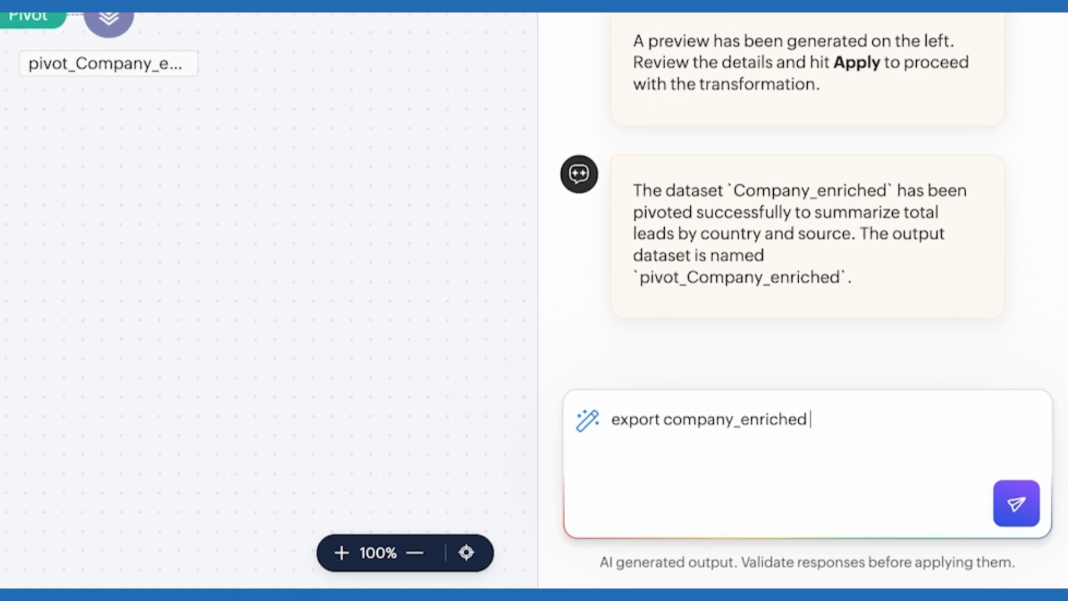
type(" to Leads module")
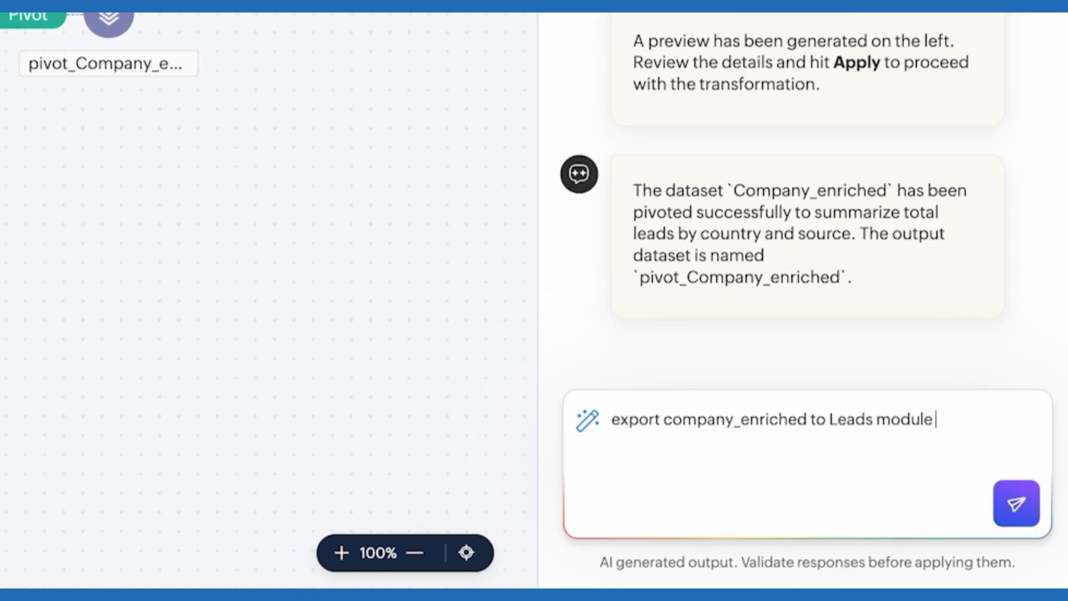
type(" in Zoho CRM for Zylker organ")
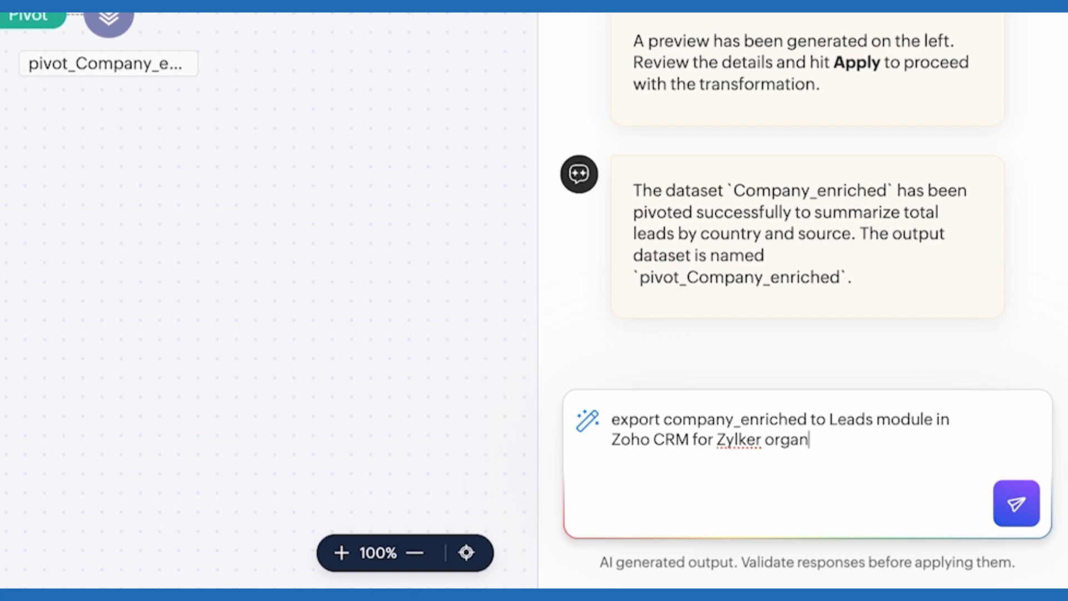
type("ization, adding only new reco")
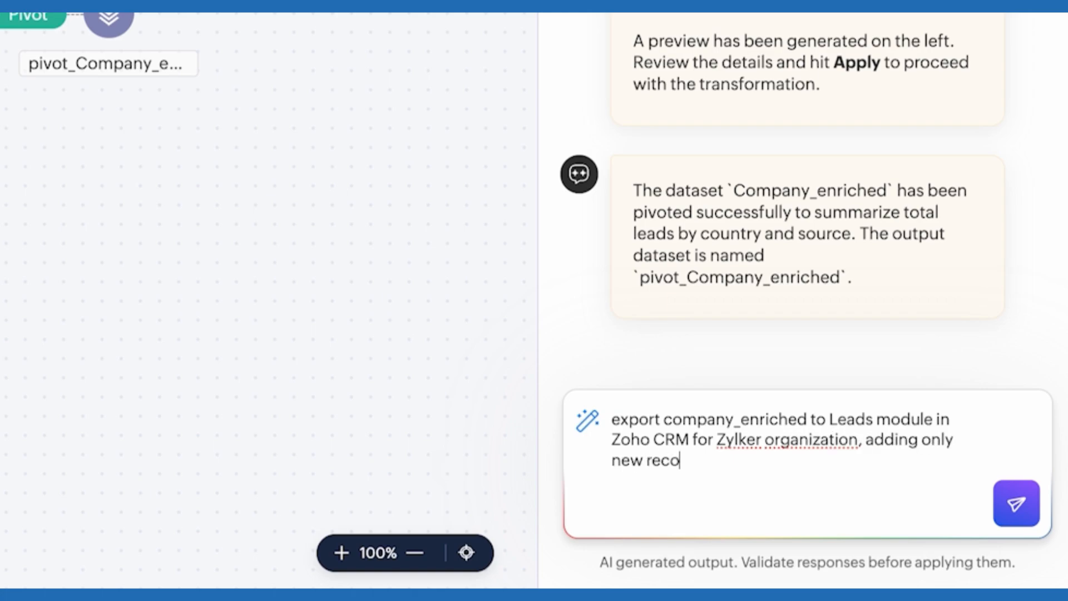
type("rds. Also export the pivot_company_enriched ")
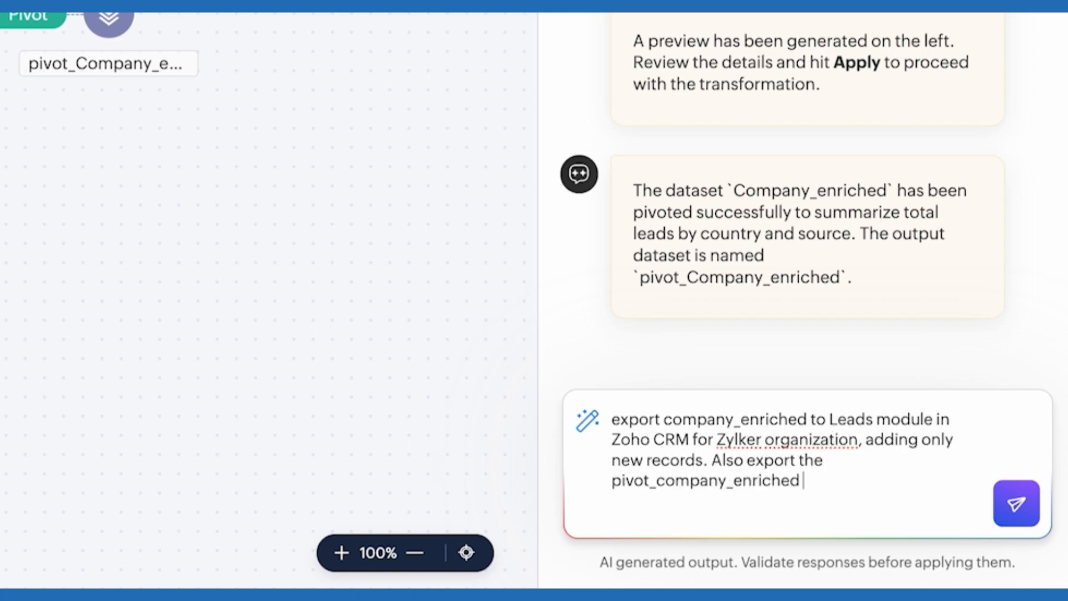
type("to zoho analytics under sales workspace in the zylker organization.")
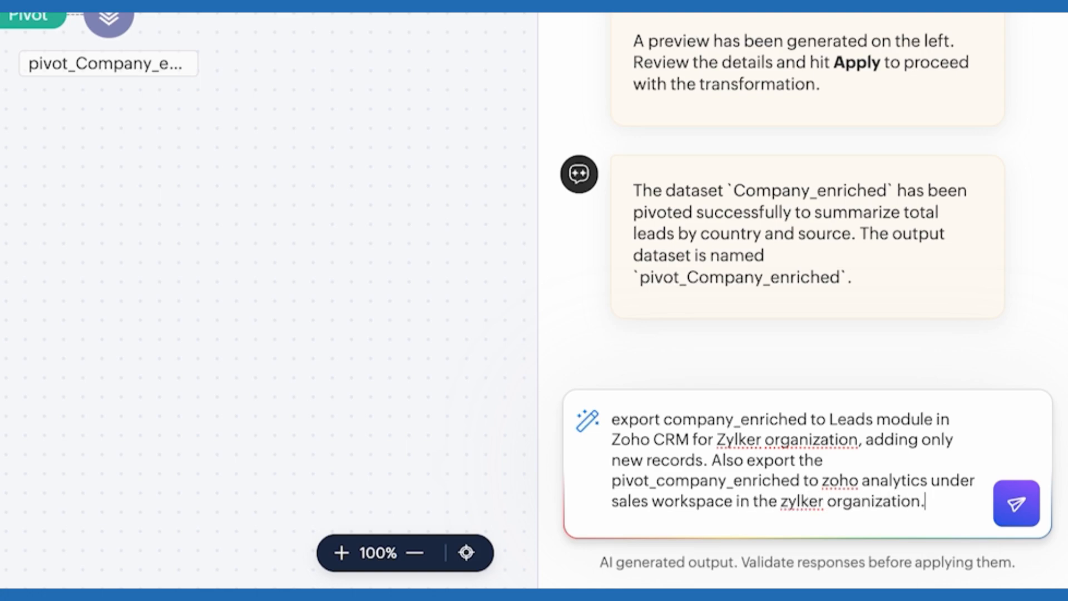
key("Return")
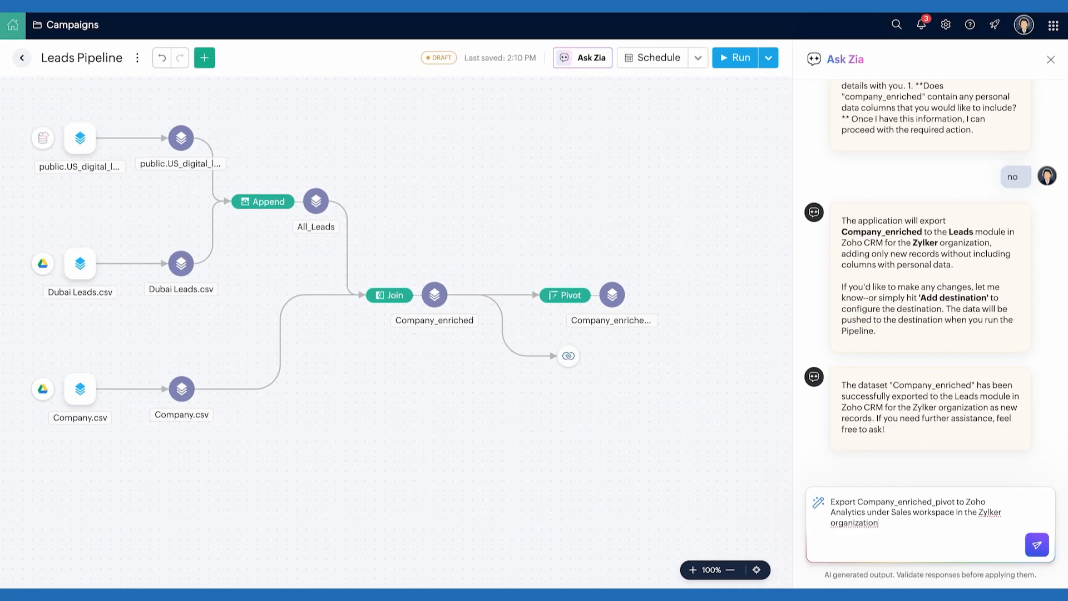
key("Return")
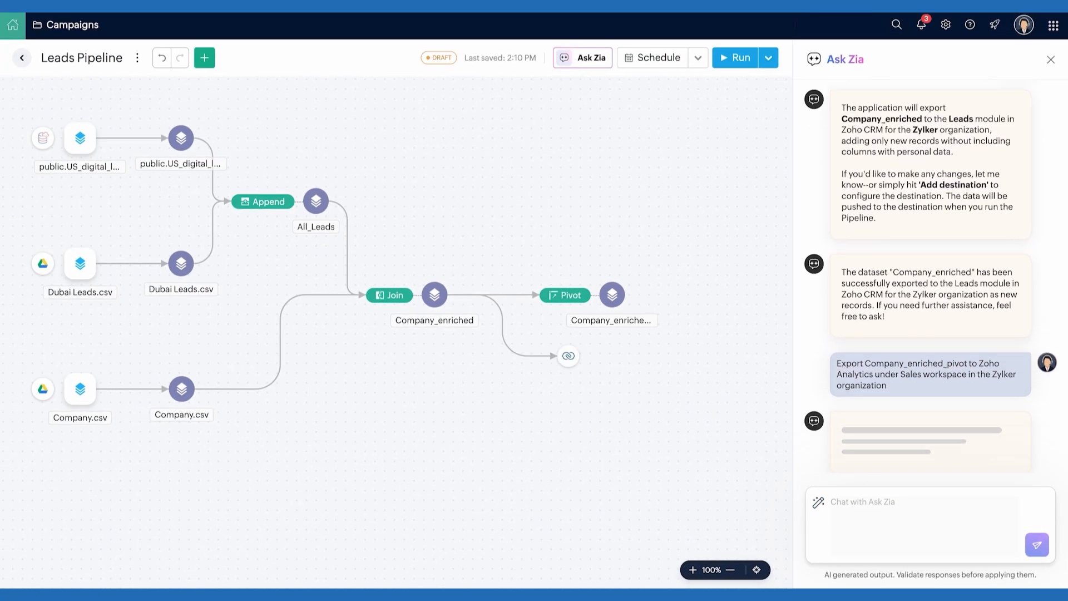
left_click(930, 417)
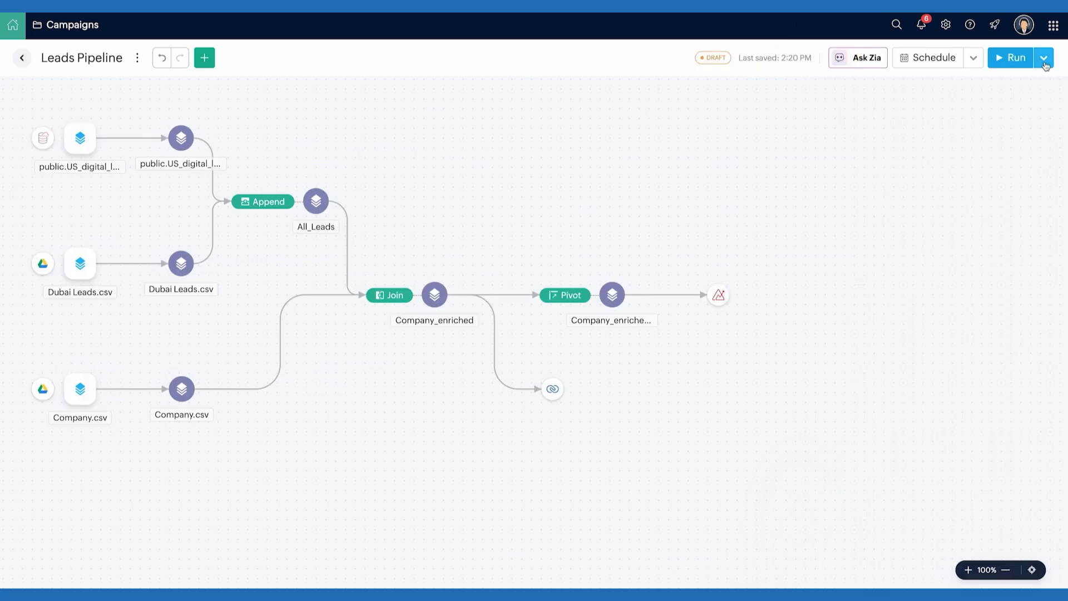
Run the pipeline manually using existing data, and return from the job summary to editing the pipeline
left_click(1044, 58)
left_click(999, 100)
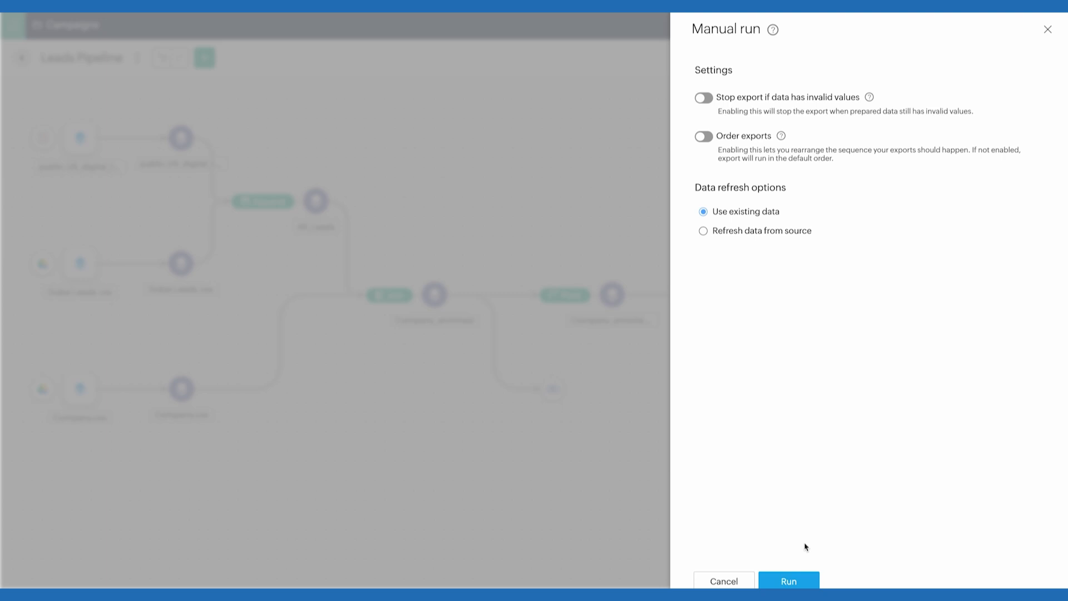
left_click(789, 581)
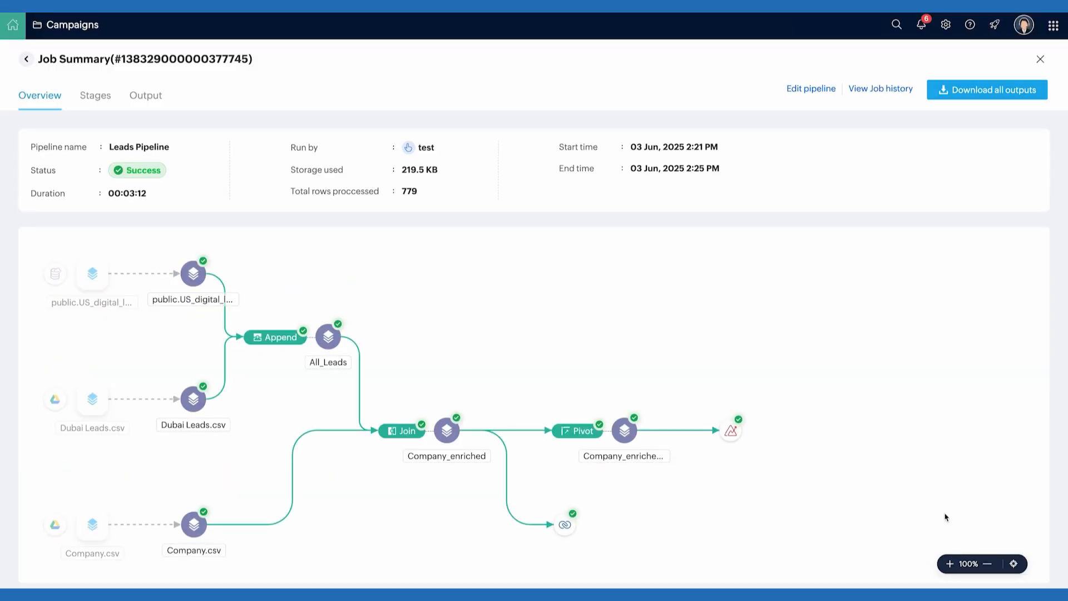
left_click(801, 90)
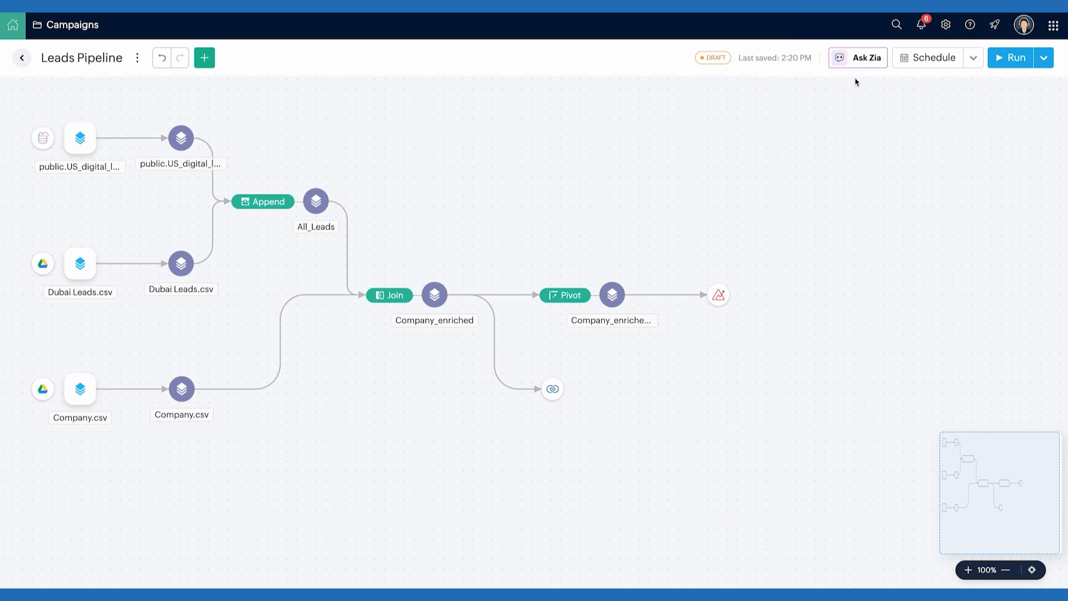
Have Zia schedule the pipeline to run every Monday at 9 AM, confirm the schedule and close the assistant
left_click(854, 62)
type("Schedule this pipeline to run every m")
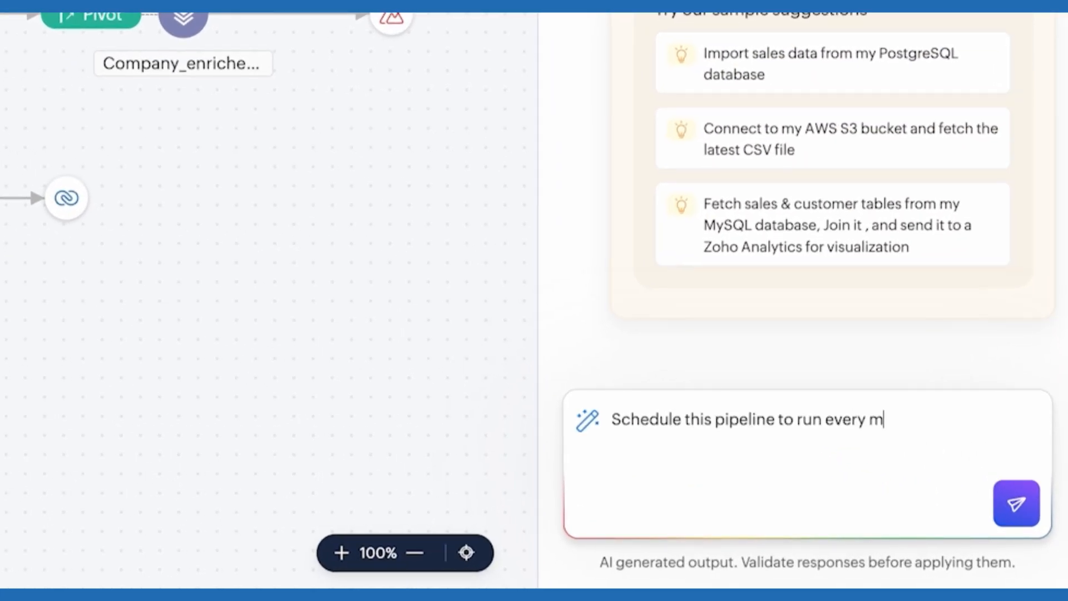
type("onday at 9 am")
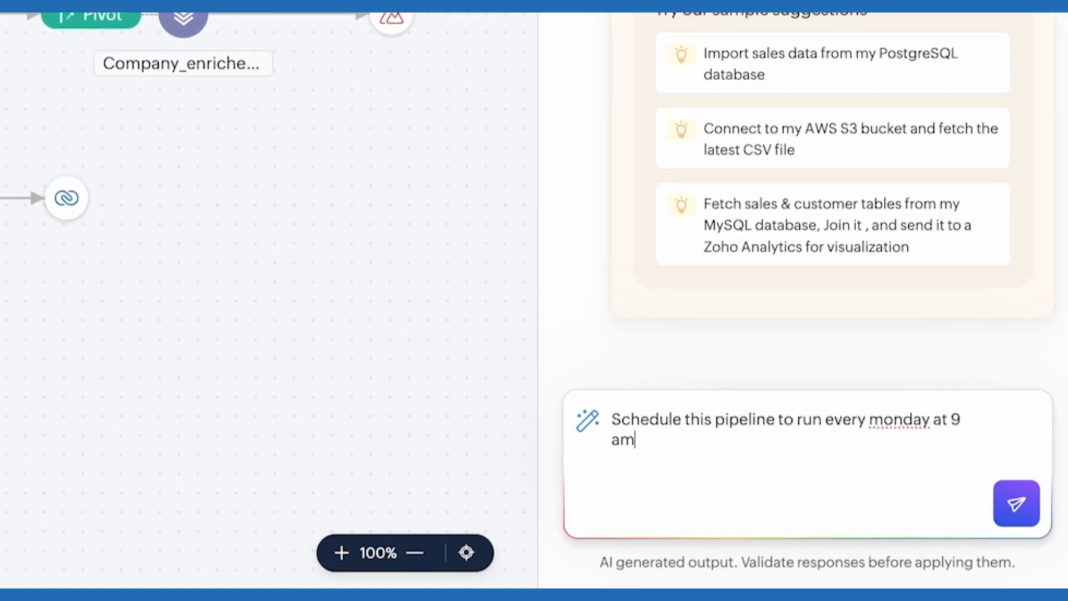
key("Return")
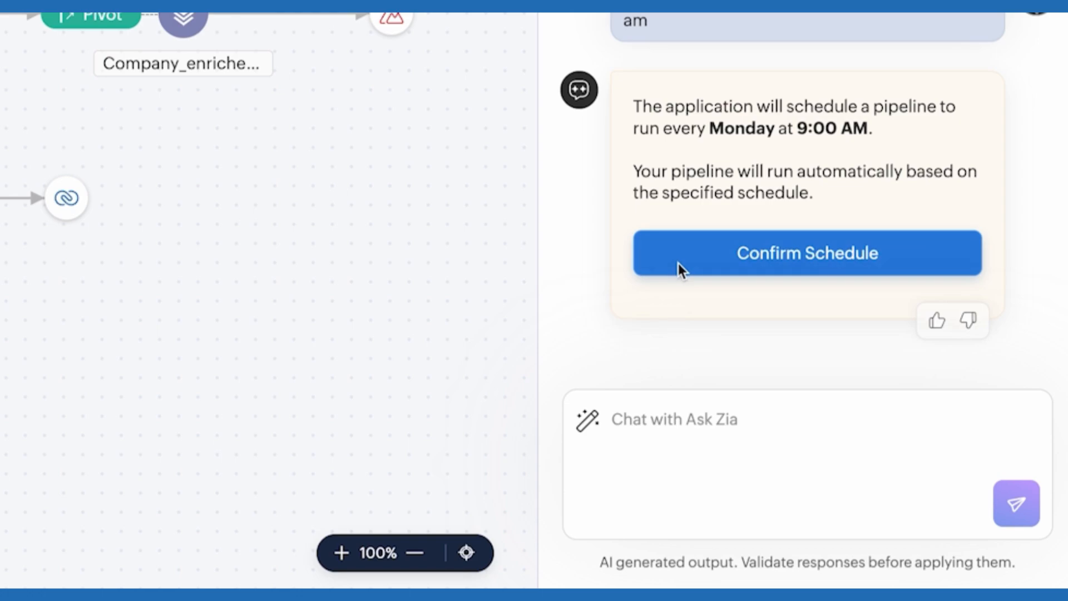
left_click(679, 262)
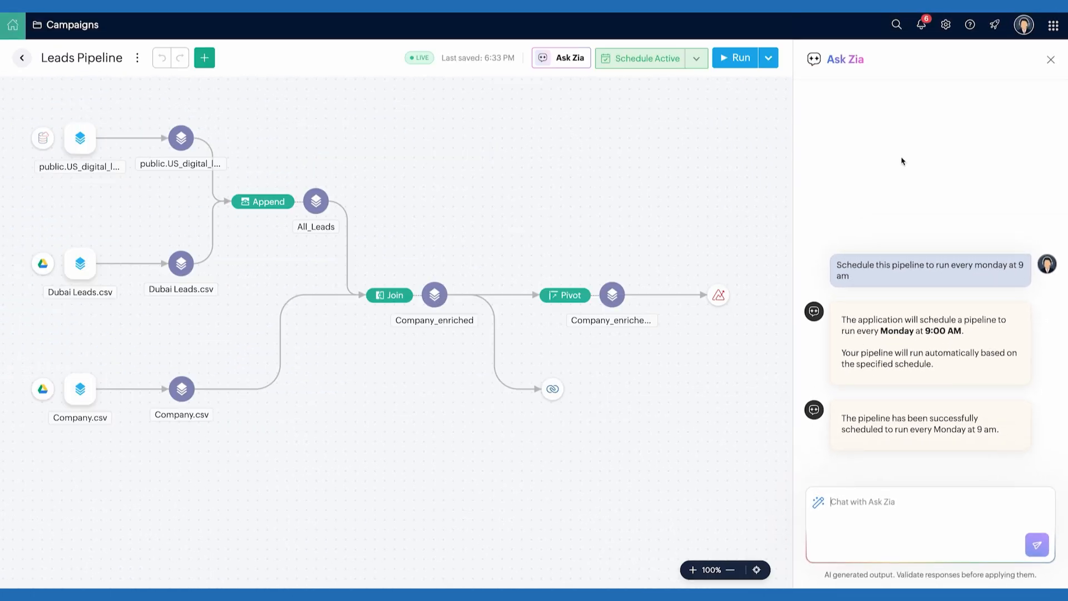
left_click(1050, 59)
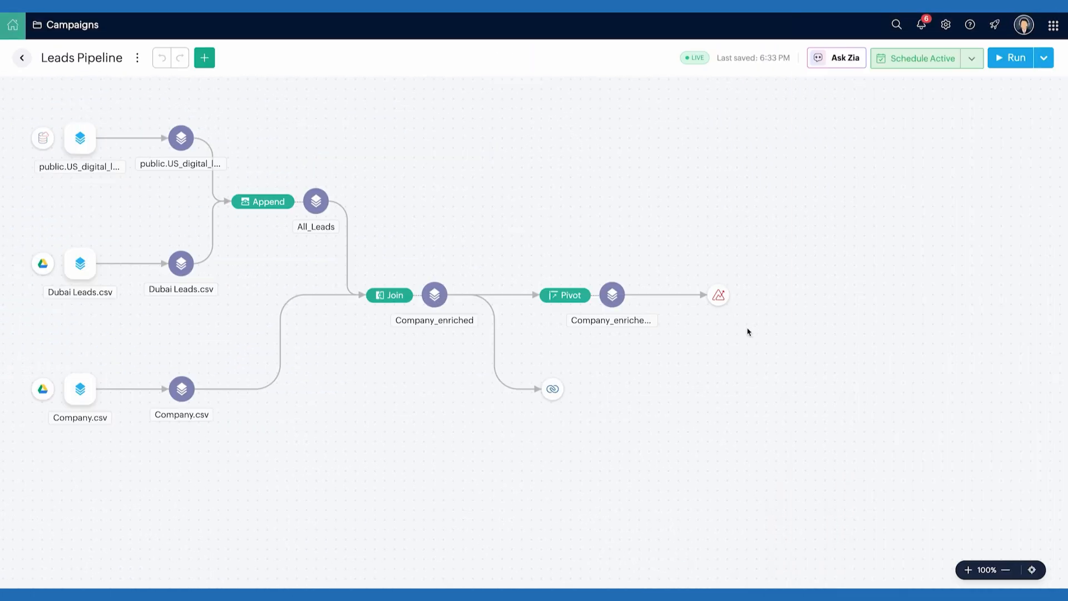